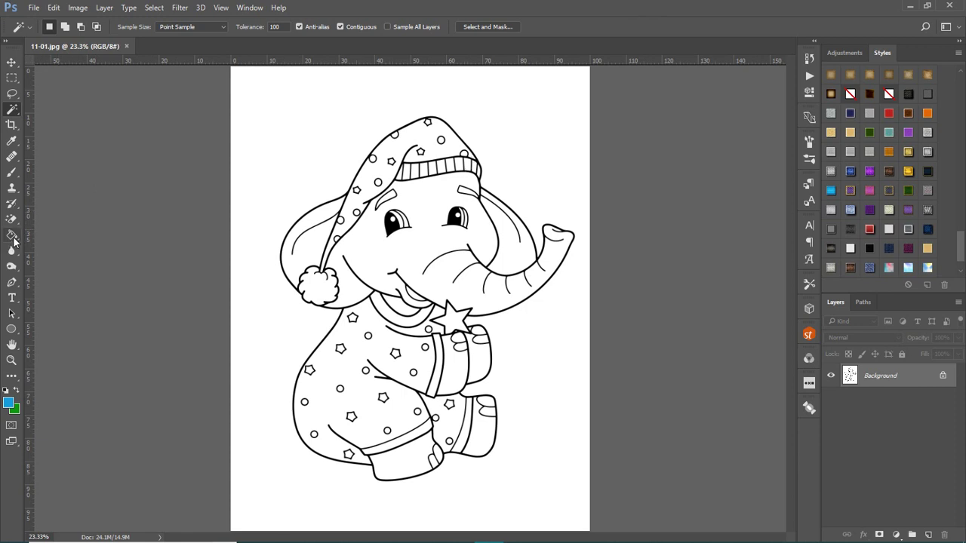
Fill the elephant's hat and the pajama body with the blue foreground colour using the Paint Bucket.
{"action": "left_click", "coordinate": [11, 238]}
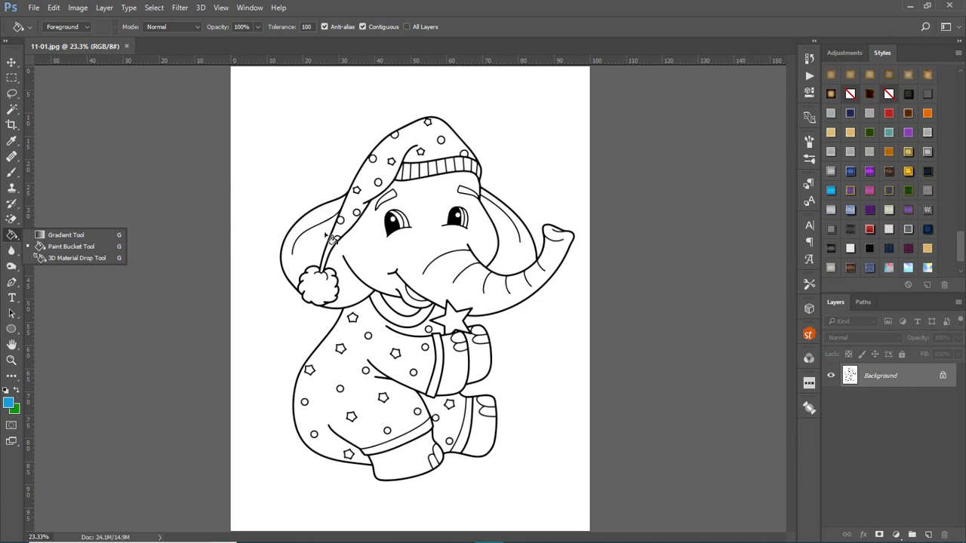
{"action": "left_click", "coordinate": [603, 6]}
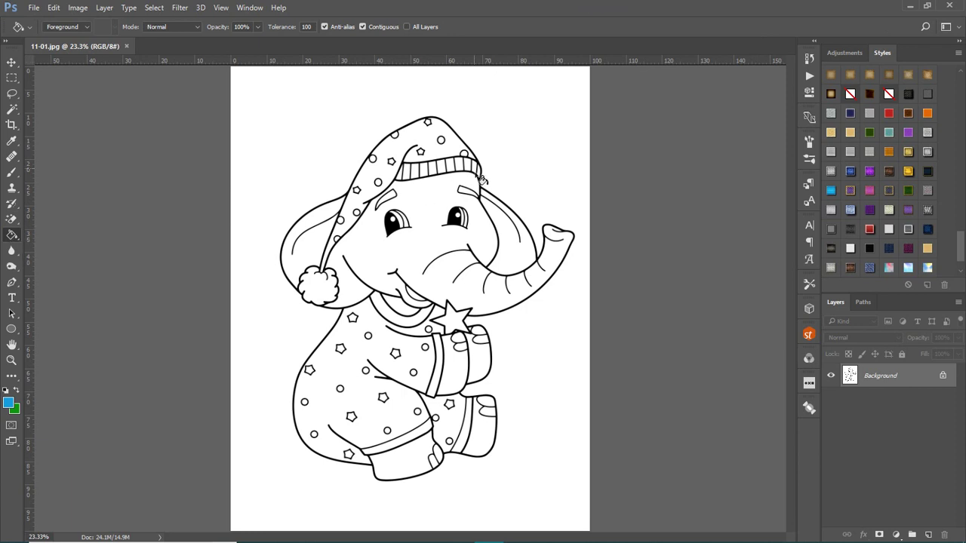
{"action": "left_click", "coordinate": [420, 131]}
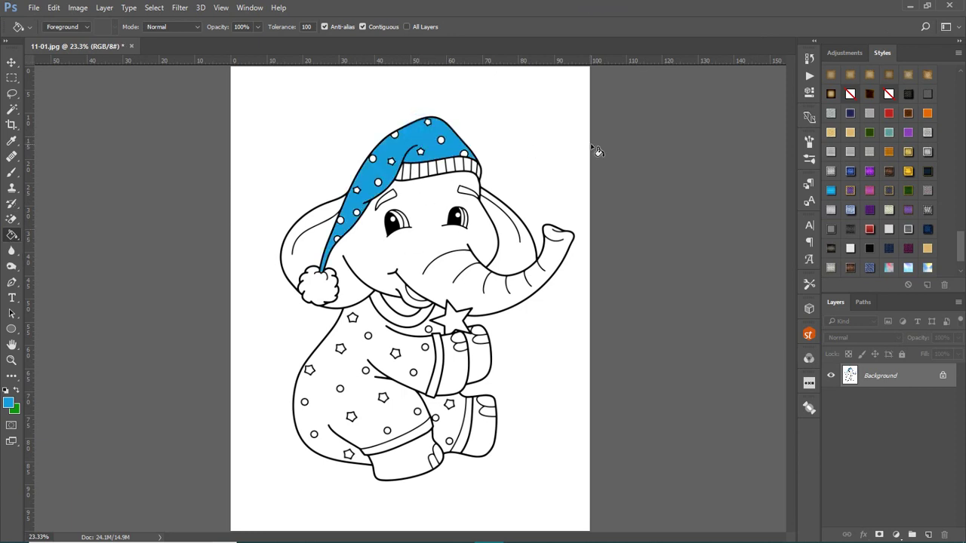
{"action": "left_click", "coordinate": [406, 427]}
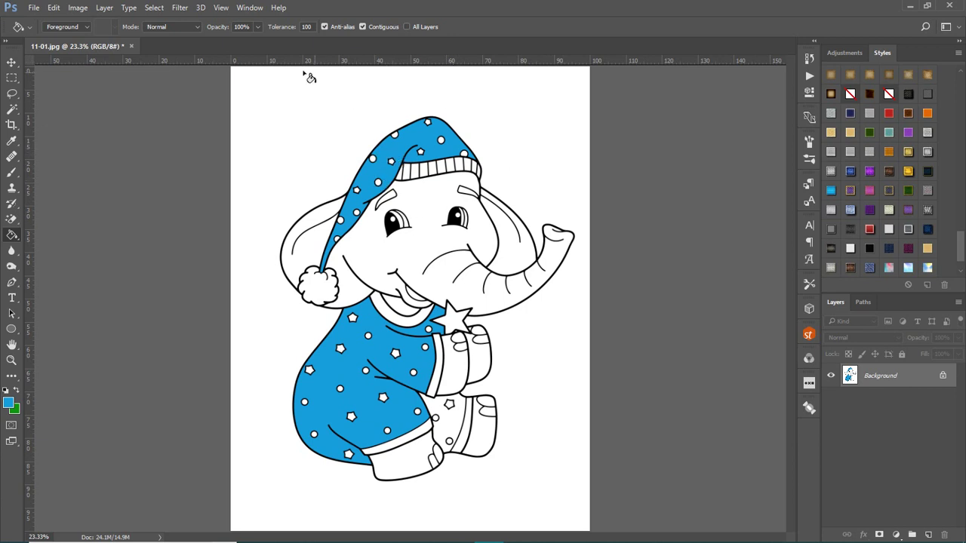
At 100% magnification, repeatedly refill the pajama body with blue to show how the fill affects the black outlines.
{"action": "left_click", "coordinate": [219, 8]}
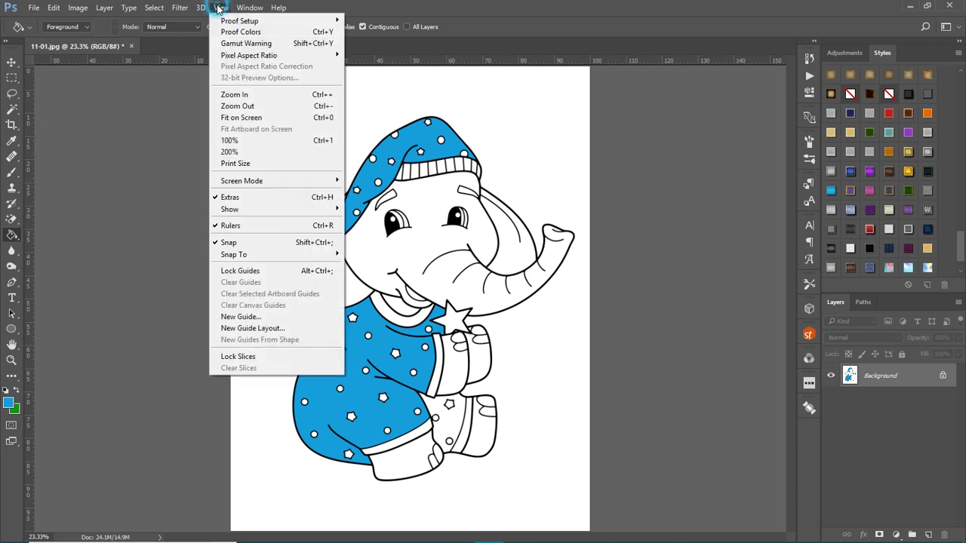
{"action": "left_click", "coordinate": [230, 141]}
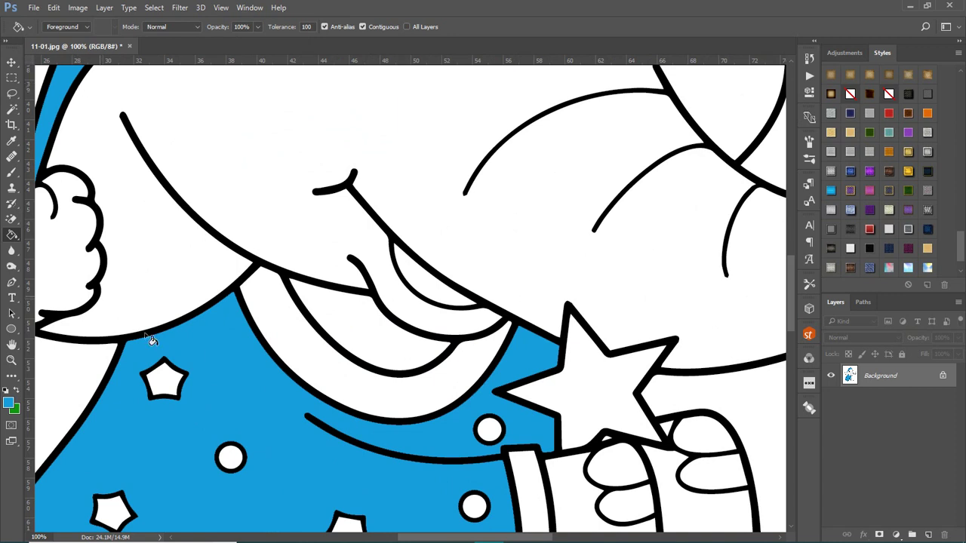
{"action": "left_click", "coordinate": [212, 347]}
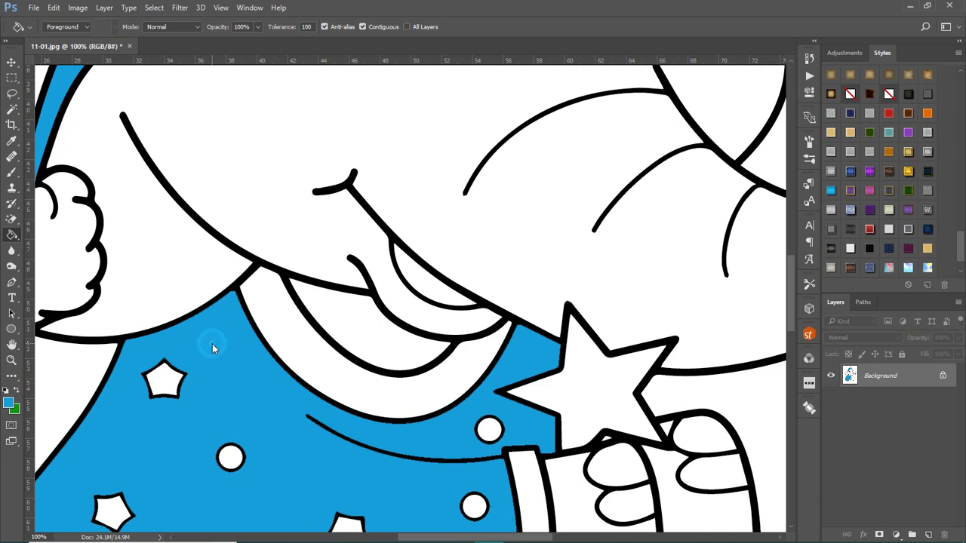
{"action": "left_click", "coordinate": [213, 345]}
{"action": "left_click", "coordinate": [213, 345]}
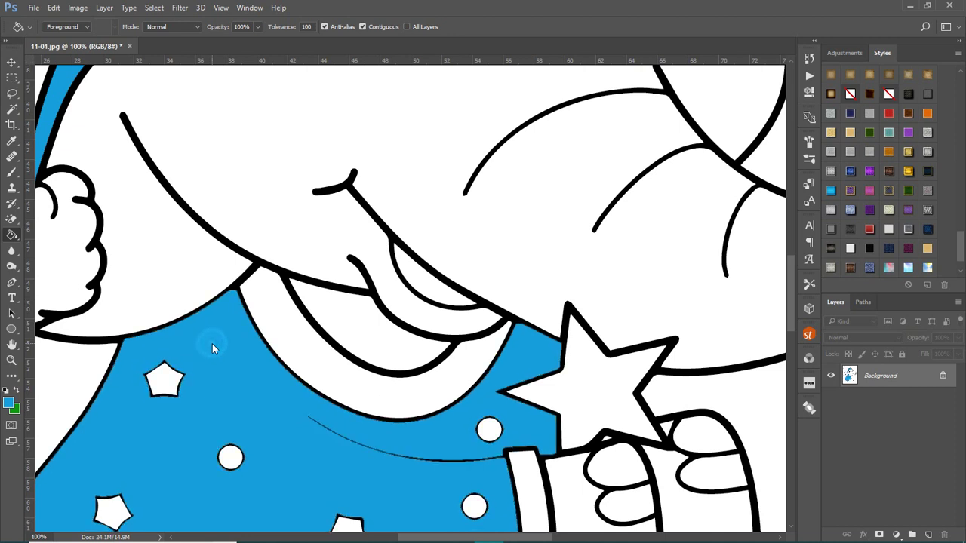
Revert the elephant drawing to its original uncoloured state.
{"action": "left_click", "coordinate": [221, 8]}
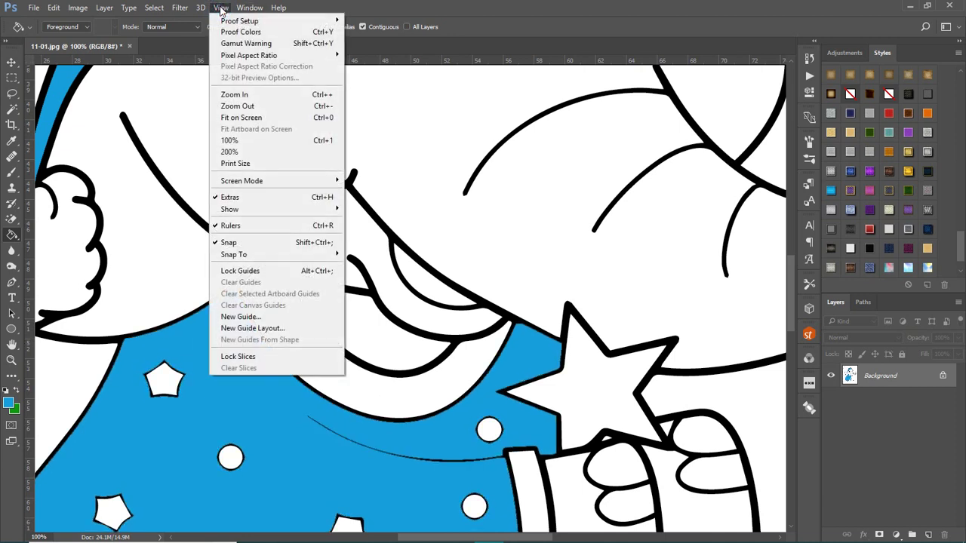
{"action": "left_click", "coordinate": [242, 117]}
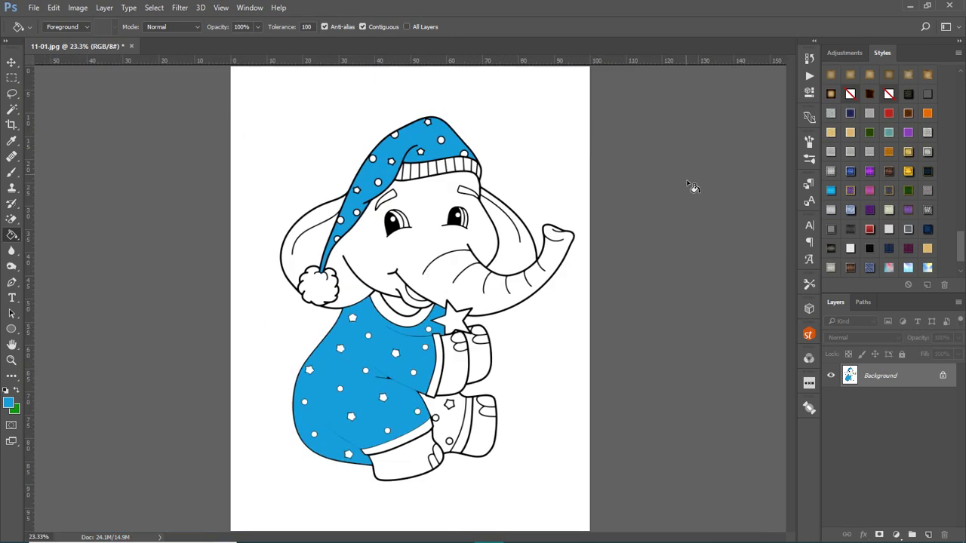
{"action": "left_click", "coordinate": [34, 8]}
{"action": "left_click", "coordinate": [45, 161]}
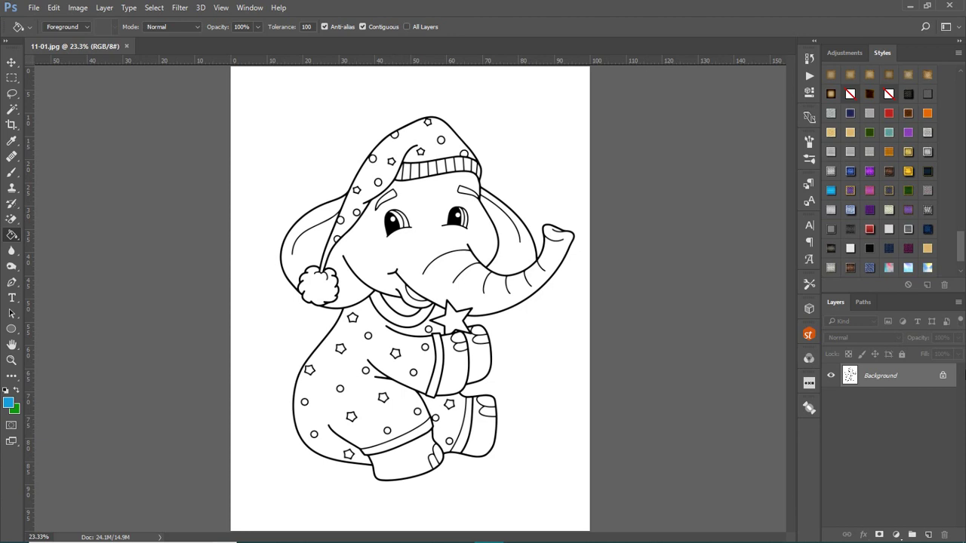
Unlock the background layer, delete all its white areas using a non-contiguous Magic Wand selection, and deselect.
{"action": "left_click", "coordinate": [942, 378]}
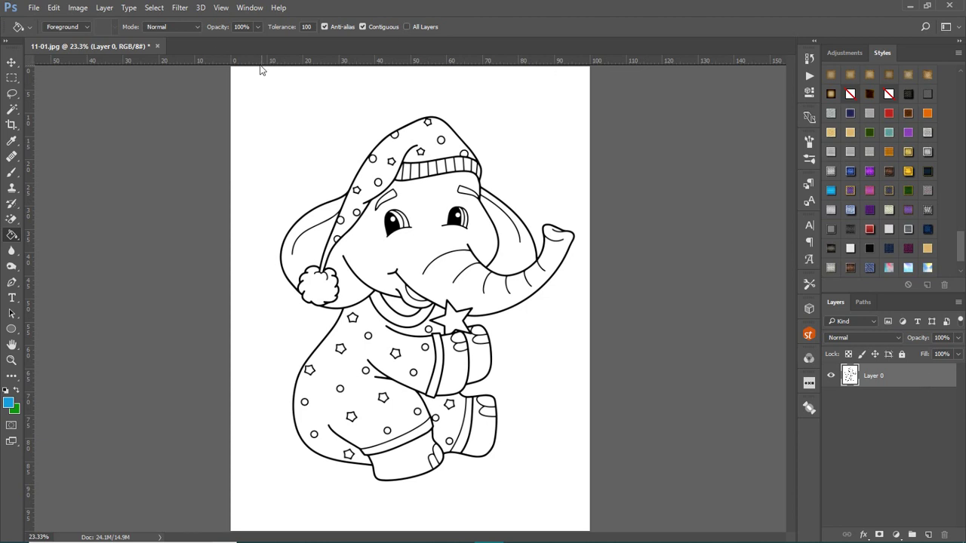
{"action": "left_click", "coordinate": [11, 113]}
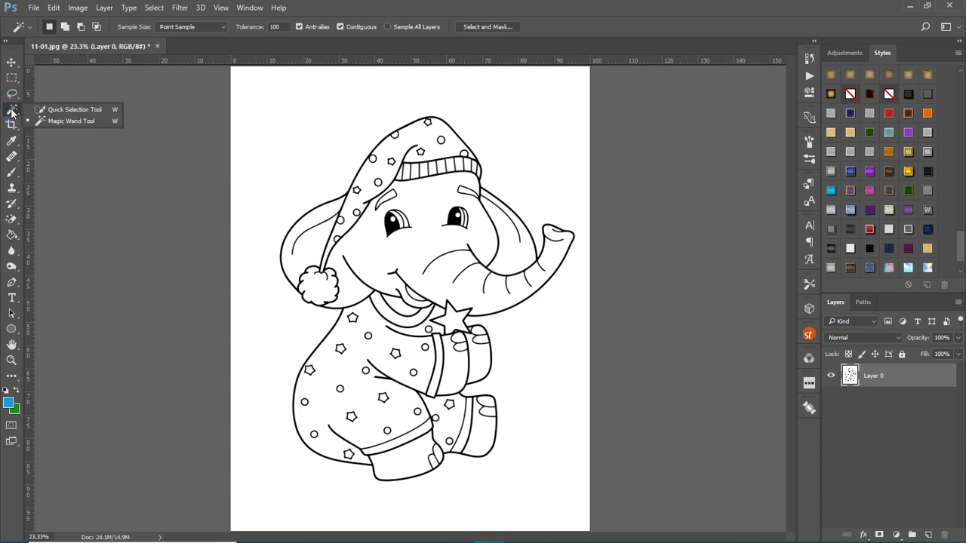
{"action": "left_click", "coordinate": [11, 112]}
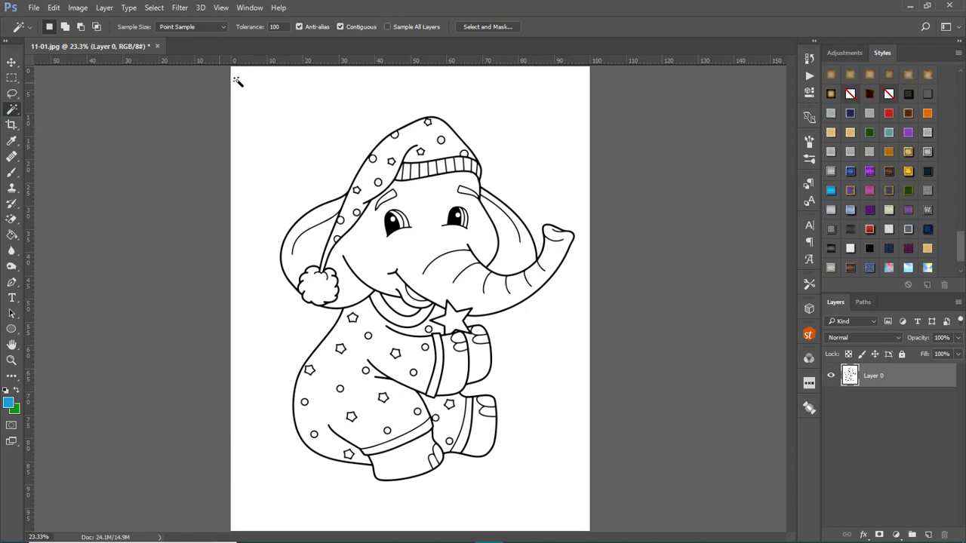
{"action": "left_click", "coordinate": [340, 27]}
{"action": "left_click", "coordinate": [290, 93]}
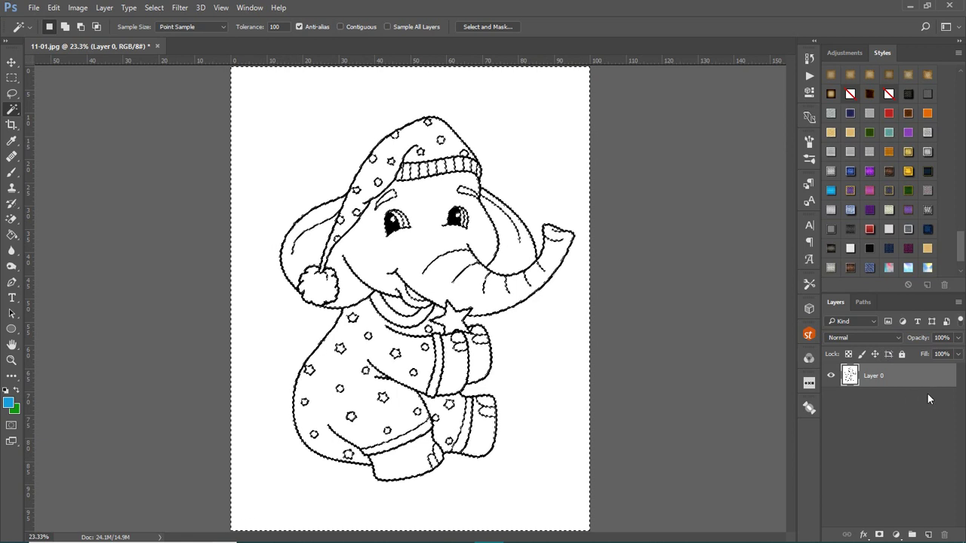
{"action": "key", "text": "Delete"}
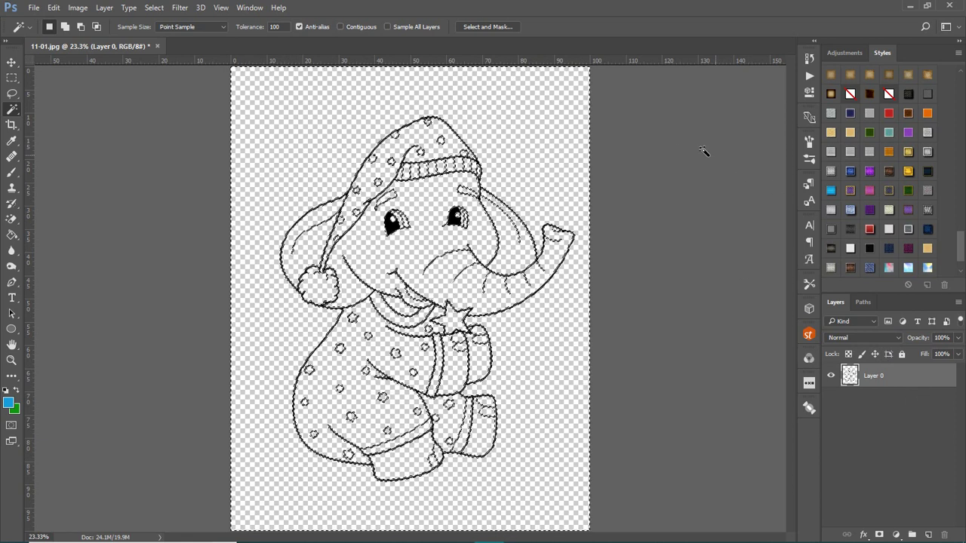
{"action": "left_click", "coordinate": [664, 125]}
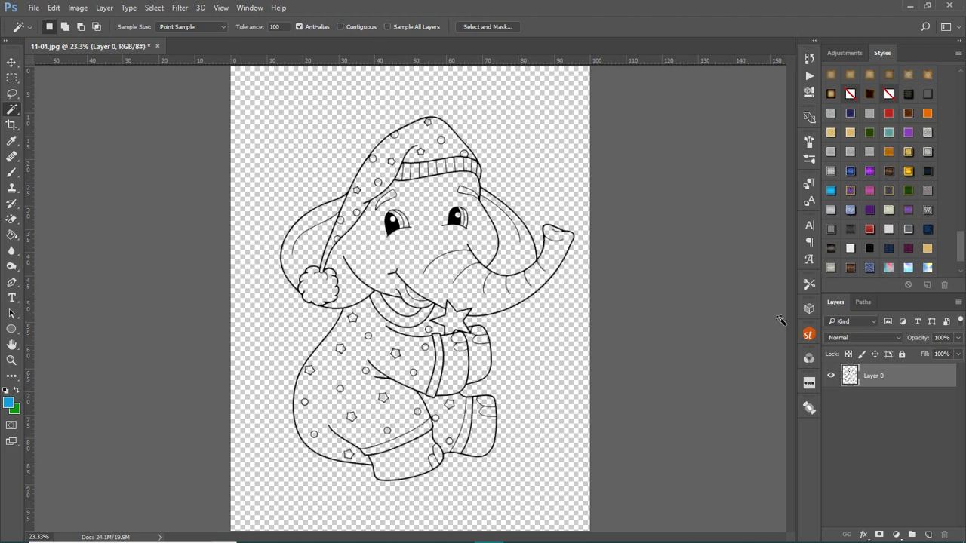
Add two new layers and move the line art layer, Layer 0, above both of them.
{"action": "left_click", "coordinate": [929, 533]}
{"action": "left_click", "coordinate": [929, 534]}
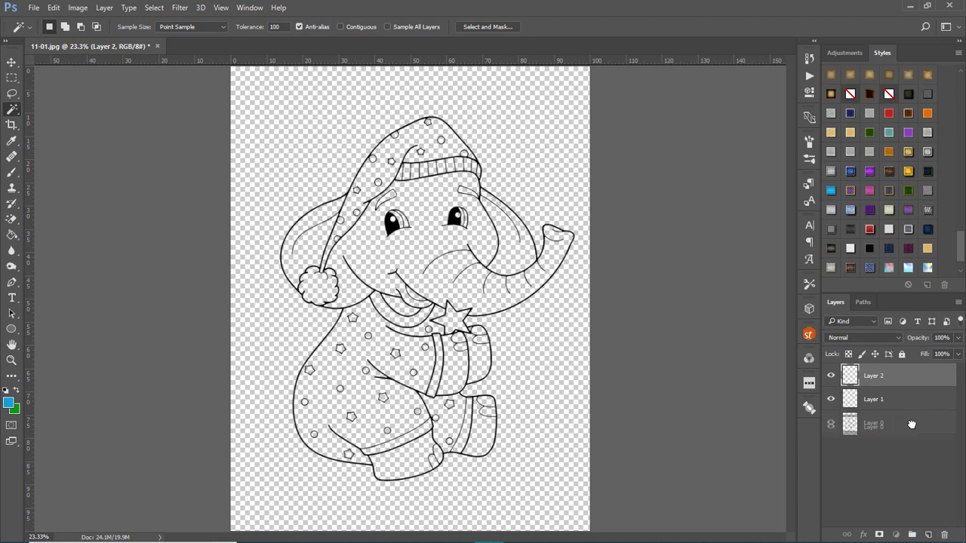
{"action": "left_click_drag", "start_coordinate": [898, 366], "coordinate": [900, 372]}
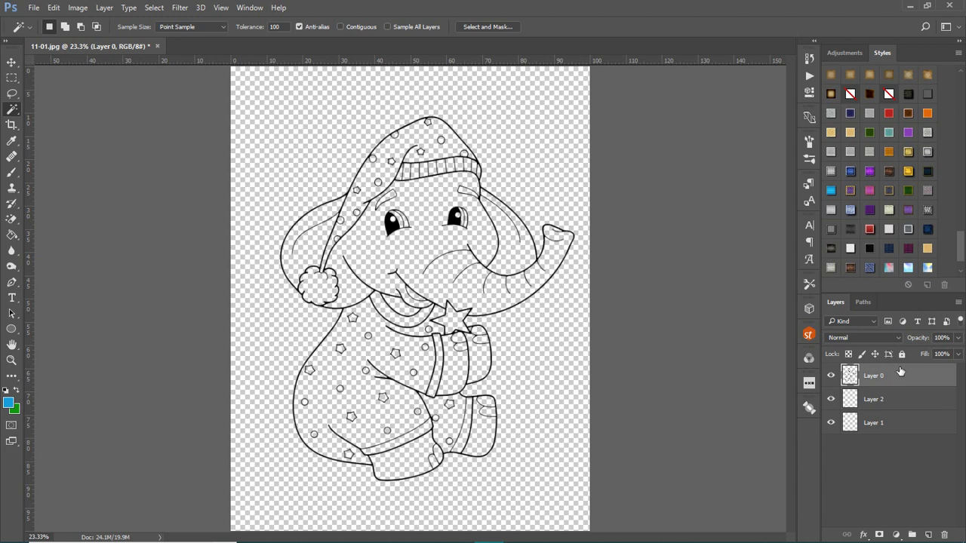
Fill the lowest layer, Layer 1, with white using the Paint Bucket and default colours swapped.
{"action": "left_click", "coordinate": [898, 425]}
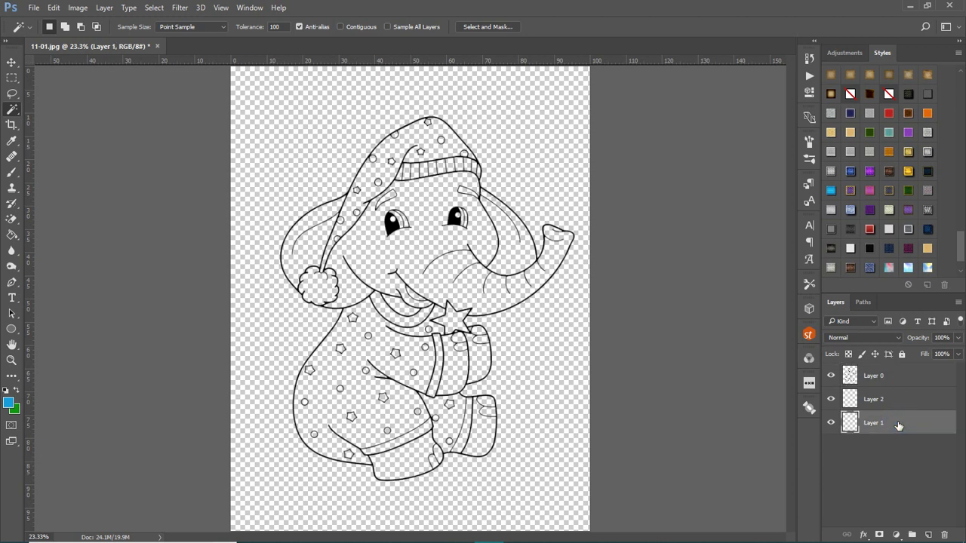
{"action": "left_click", "coordinate": [6, 390]}
{"action": "left_click", "coordinate": [17, 389]}
{"action": "left_click", "coordinate": [12, 235]}
{"action": "left_click", "coordinate": [323, 94]}
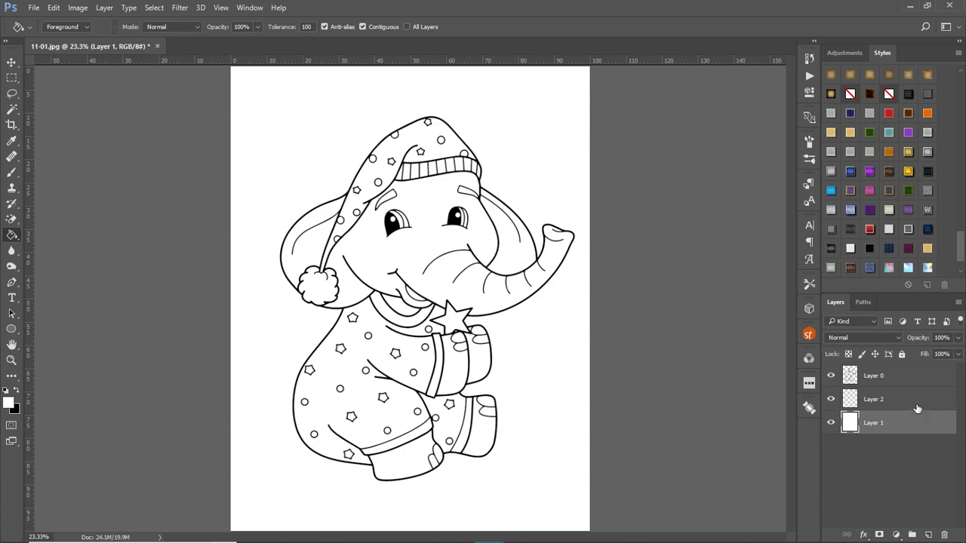
On Layer 0, select the elephant's face, trunk, ears, hands, feet and lower lip with the contiguous Magic Wand, adding each area to the selection.
{"action": "left_click", "coordinate": [901, 373]}
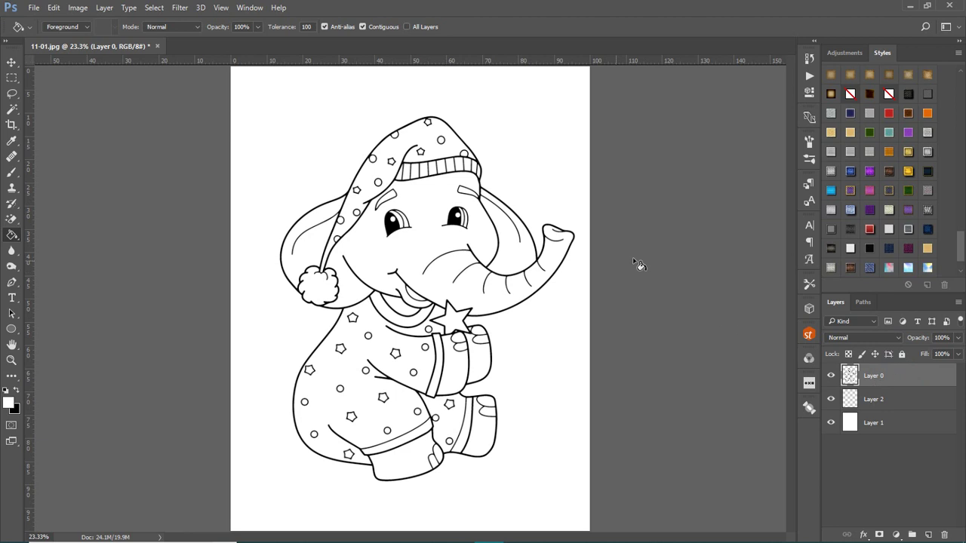
{"action": "left_click", "coordinate": [15, 111]}
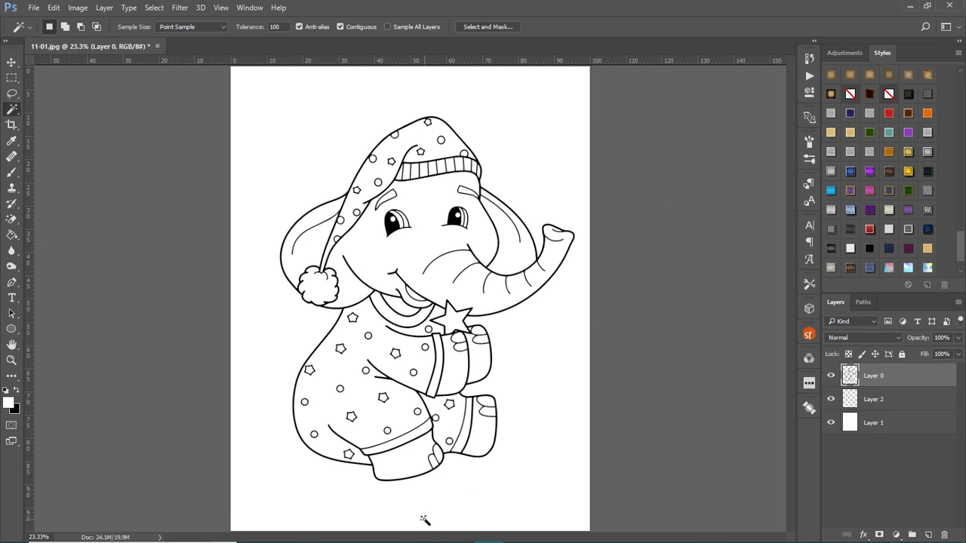
{"action": "left_click", "coordinate": [422, 209]}
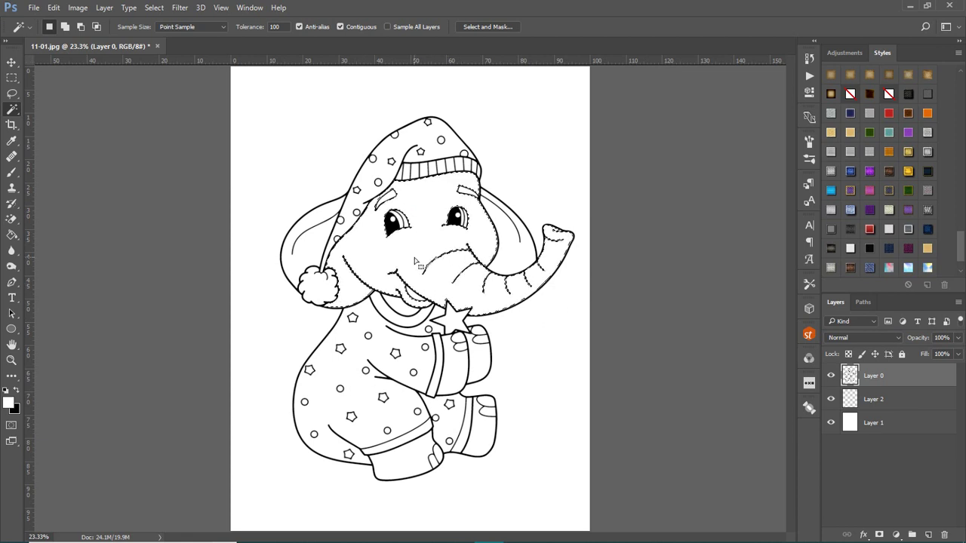
{"action": "key", "text": "shift"}
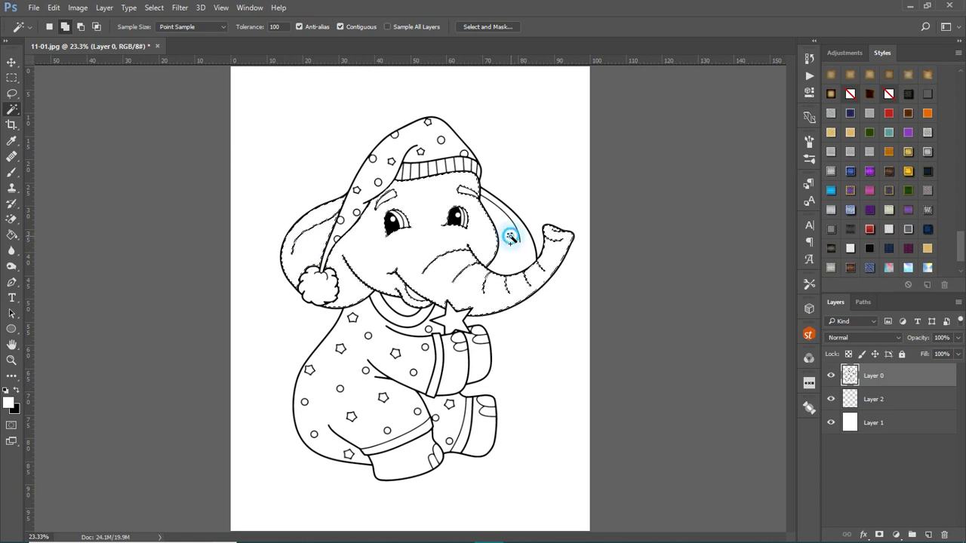
{"action": "left_click", "coordinate": [492, 431]}
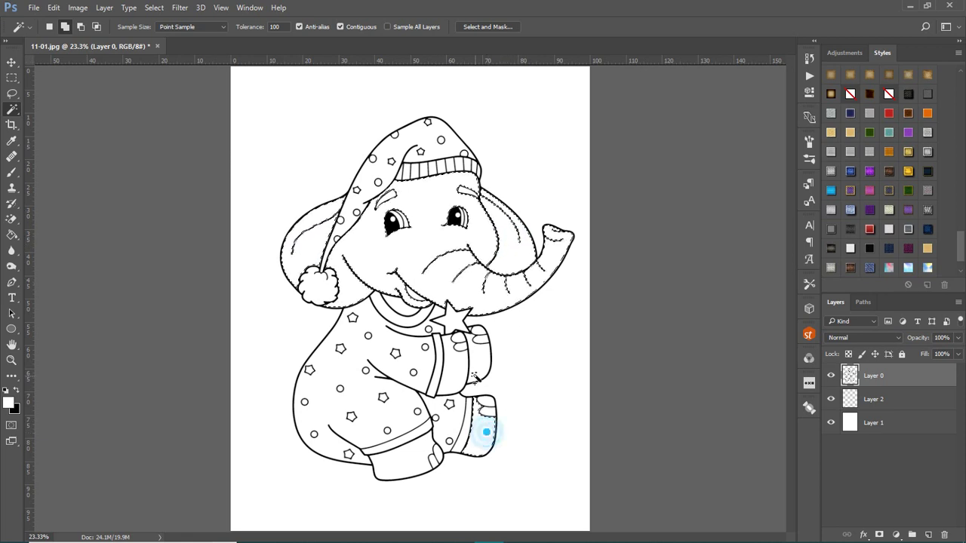
{"action": "left_click", "coordinate": [450, 372]}
{"action": "left_click", "coordinate": [477, 370]}
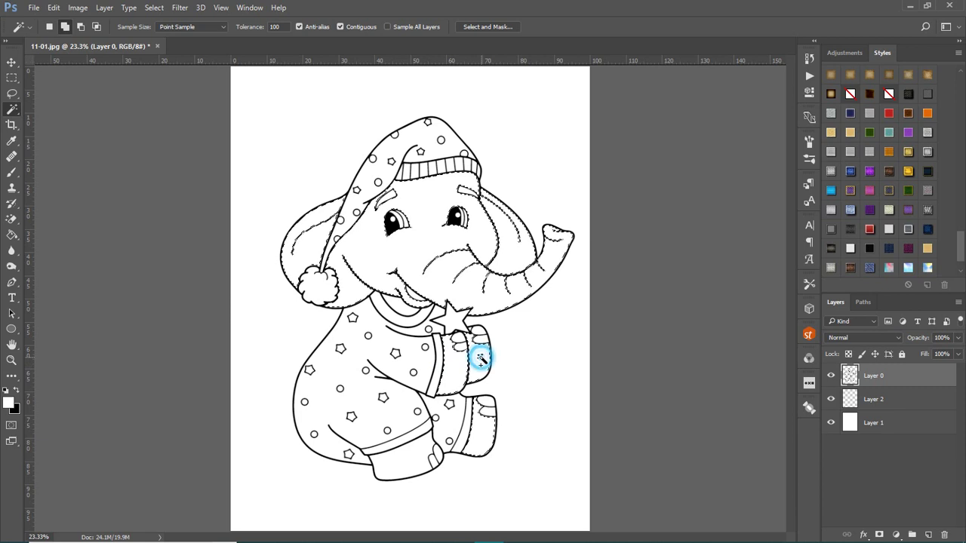
{"action": "left_click", "coordinate": [395, 463]}
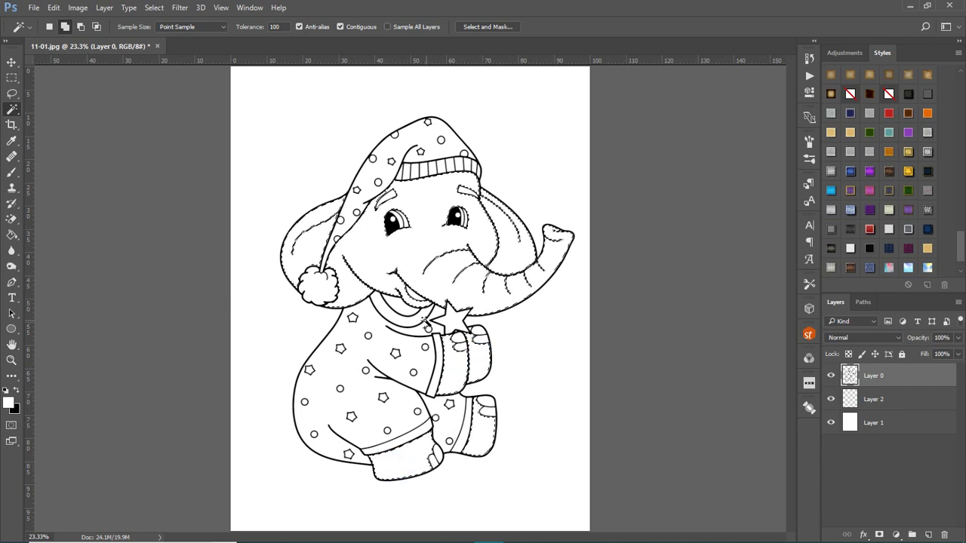
{"action": "left_click", "coordinate": [397, 305]}
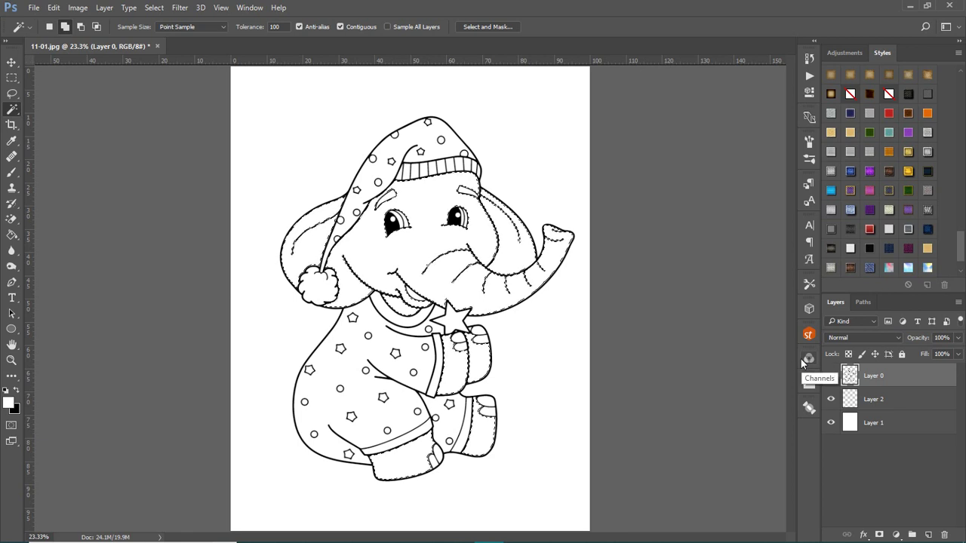
Expand the skin area selection by 2 pixels.
{"action": "left_click", "coordinate": [153, 8]}
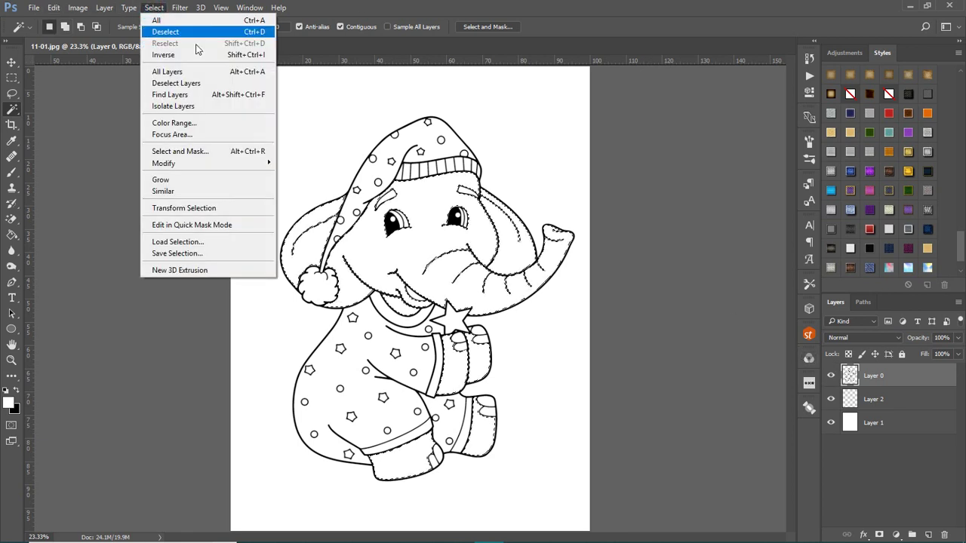
{"action": "mouse_move", "coordinate": [191, 163]}
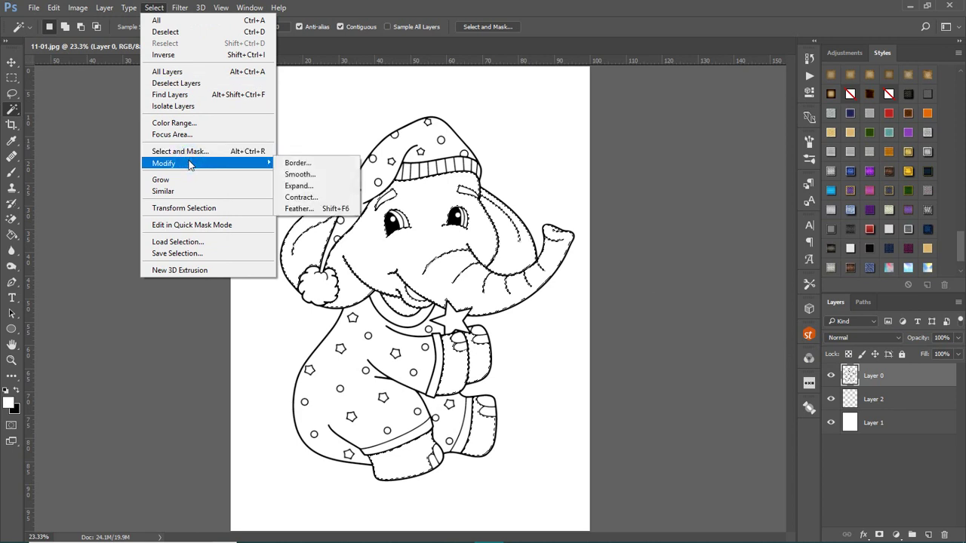
{"action": "left_click", "coordinate": [306, 185]}
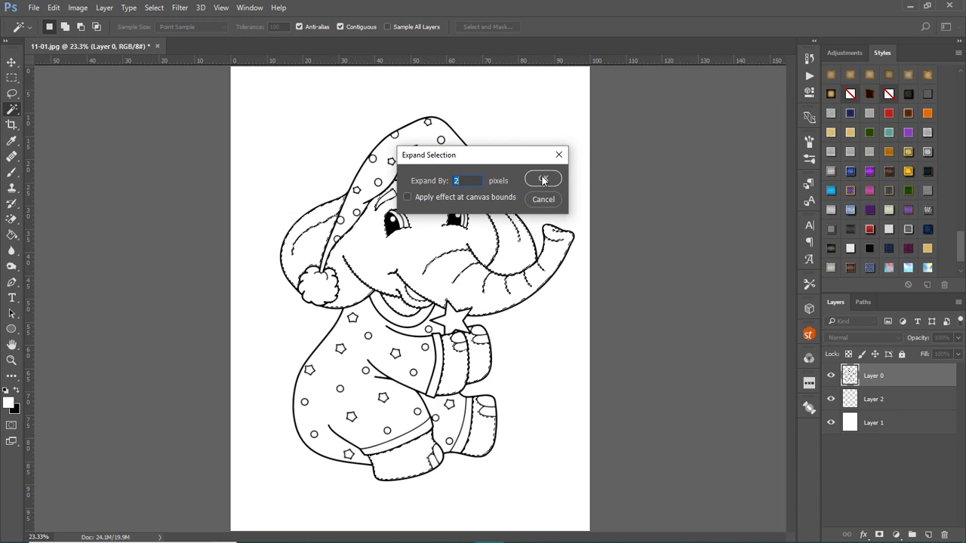
{"action": "left_click", "coordinate": [542, 180]}
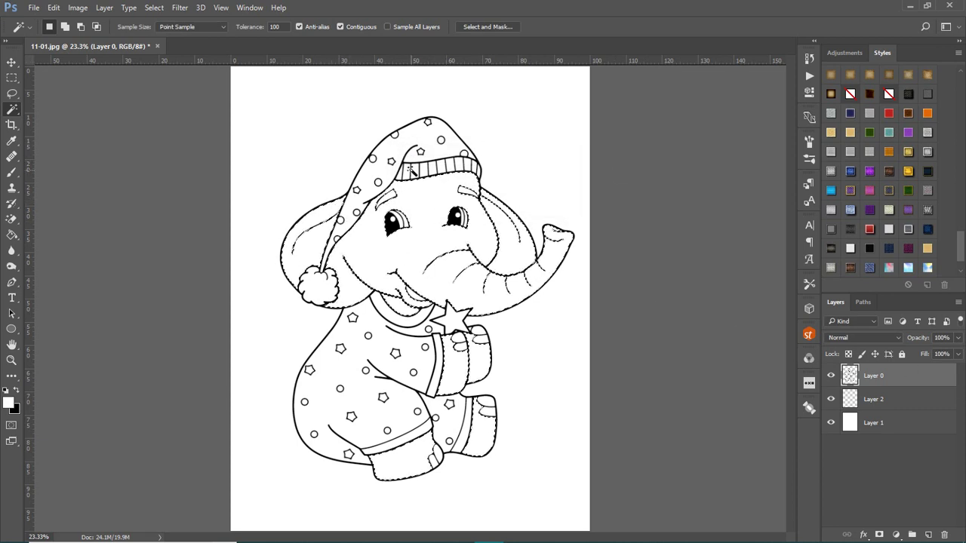
Fill the selected skin areas on Layer 2 with light grey c5c5c5, deselect, and briefly hide Layer 0 to check the fill.
{"action": "left_click", "coordinate": [891, 400]}
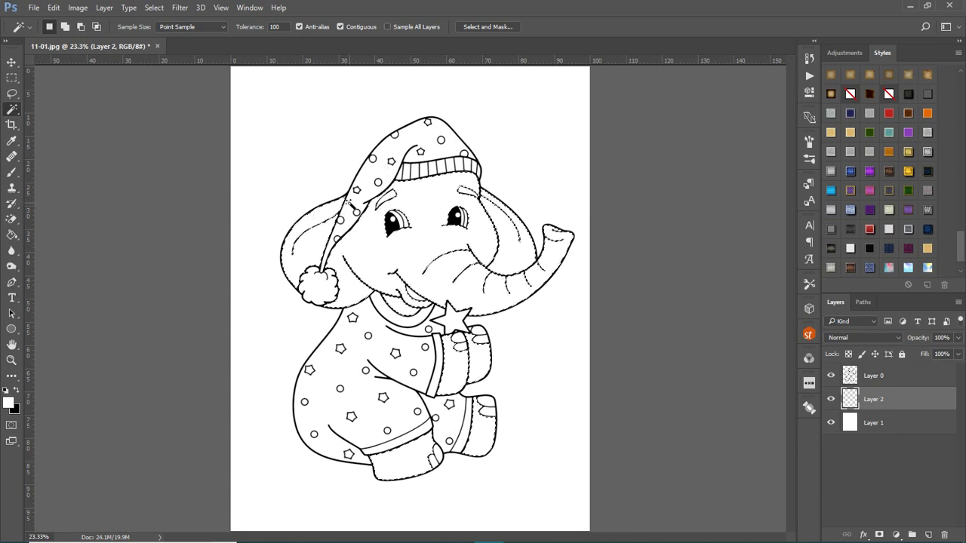
{"action": "left_click", "coordinate": [8, 405]}
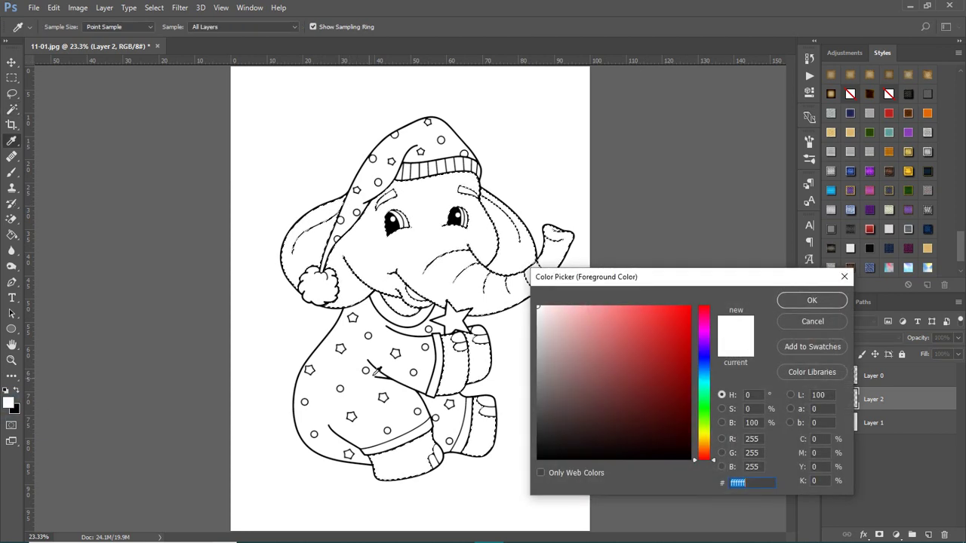
{"action": "left_click", "coordinate": [538, 335]}
{"action": "left_click_drag", "start_coordinate": [534, 335], "coordinate": [516, 341]}
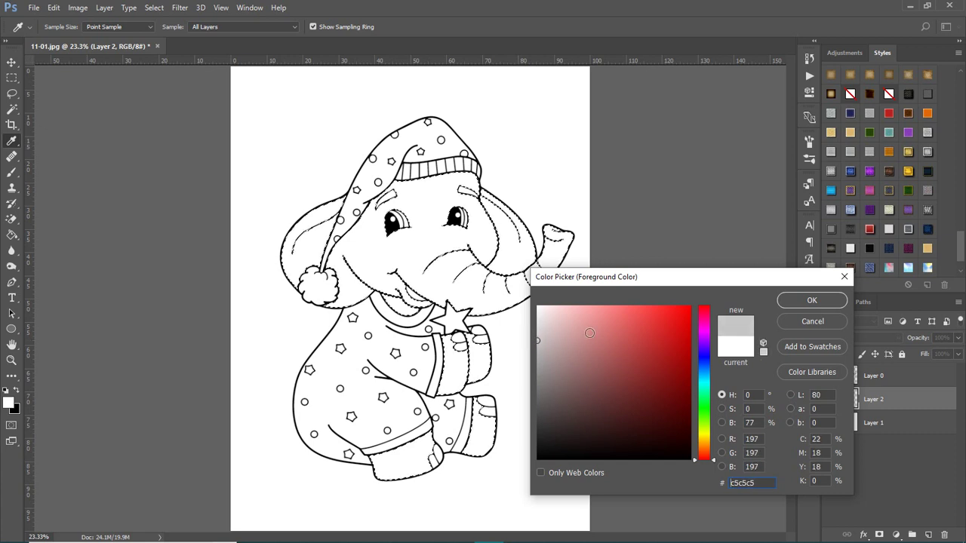
{"action": "left_click", "coordinate": [801, 298]}
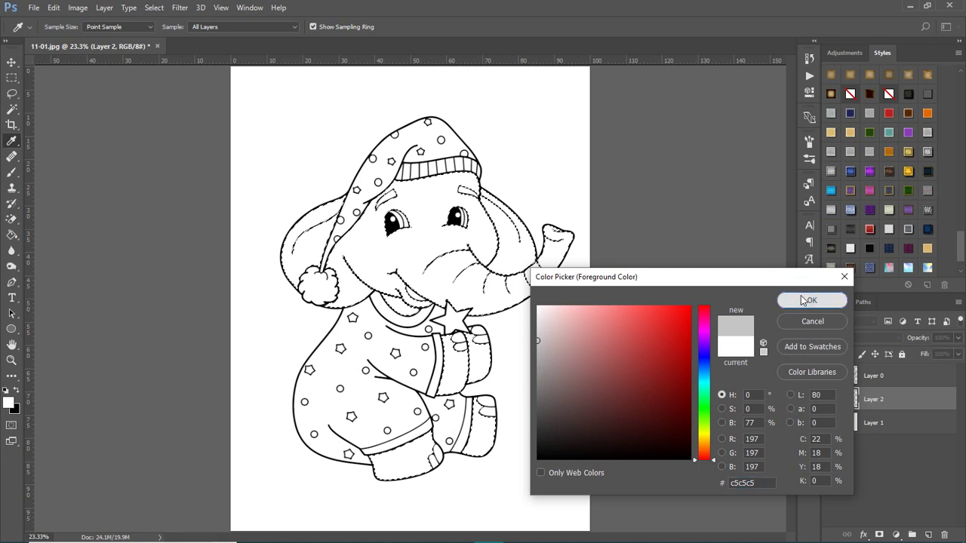
{"action": "key", "text": "w"}
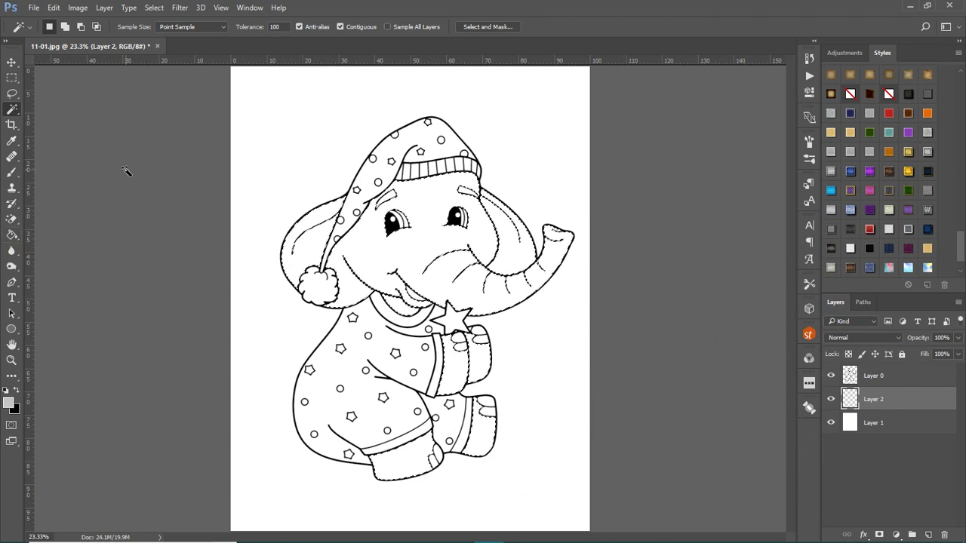
{"action": "key", "text": "alt"}
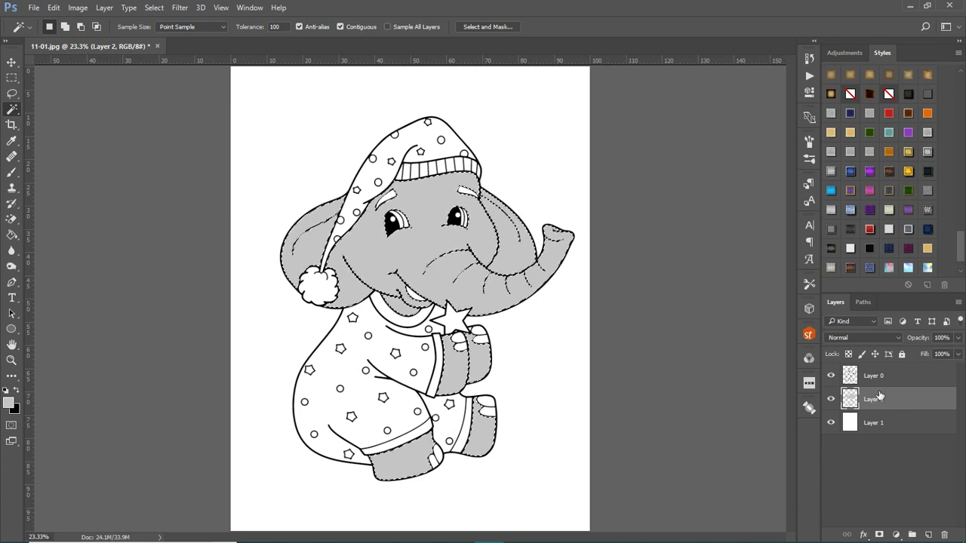
{"action": "left_click", "coordinate": [690, 166]}
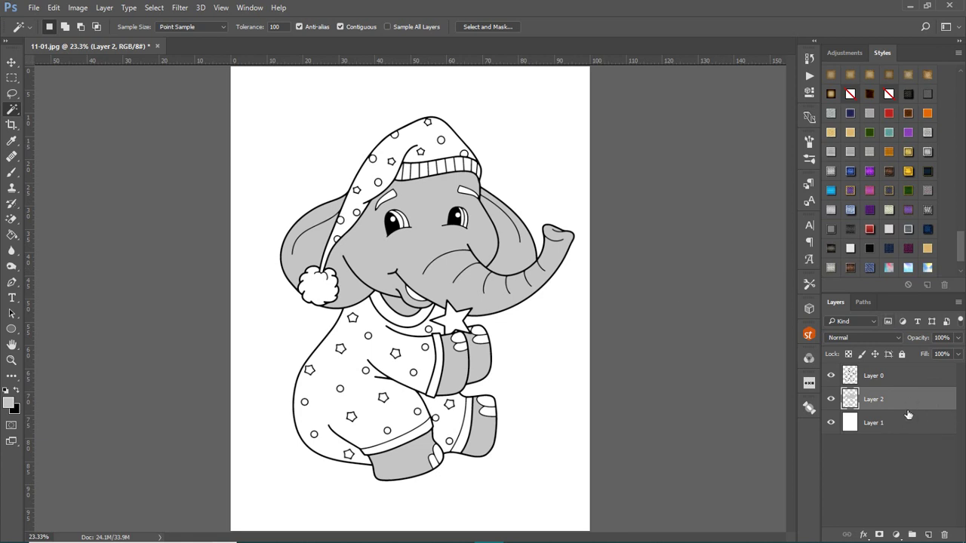
{"action": "left_click", "coordinate": [831, 376]}
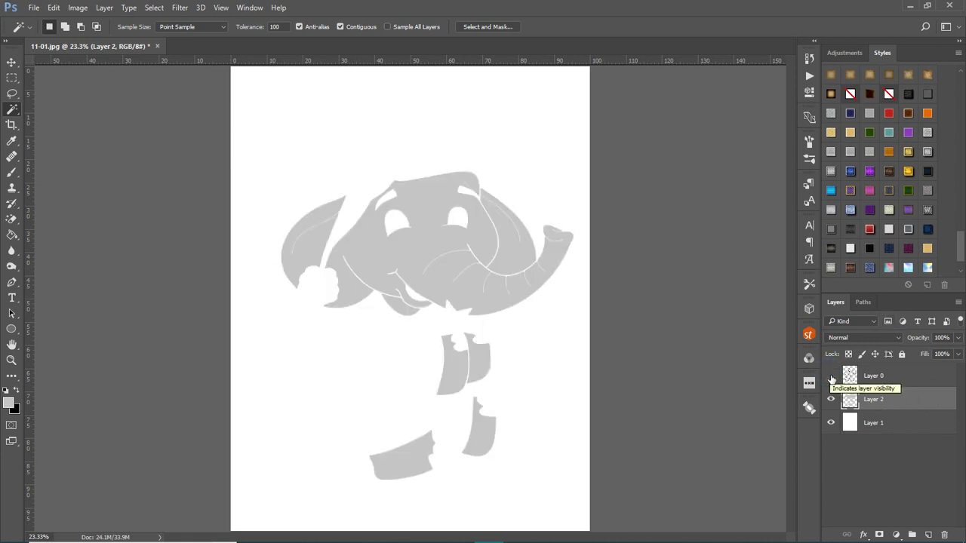
{"action": "left_click", "coordinate": [831, 376]}
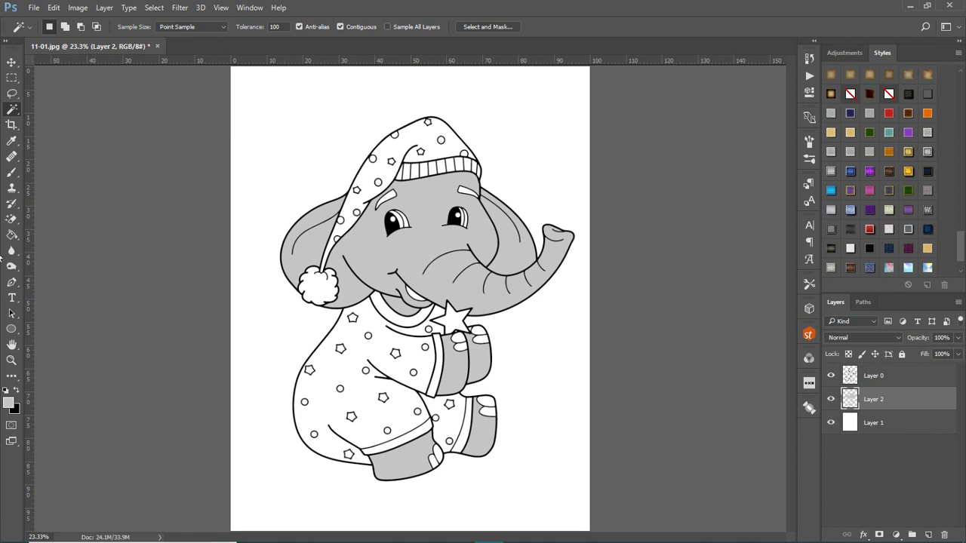
{"action": "left_click", "coordinate": [12, 268]}
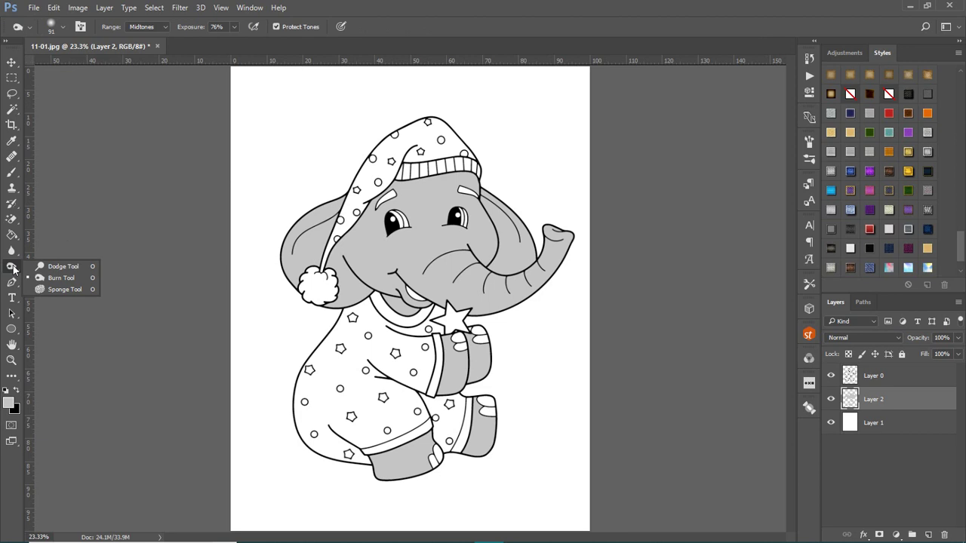
{"action": "left_click", "coordinate": [68, 268]}
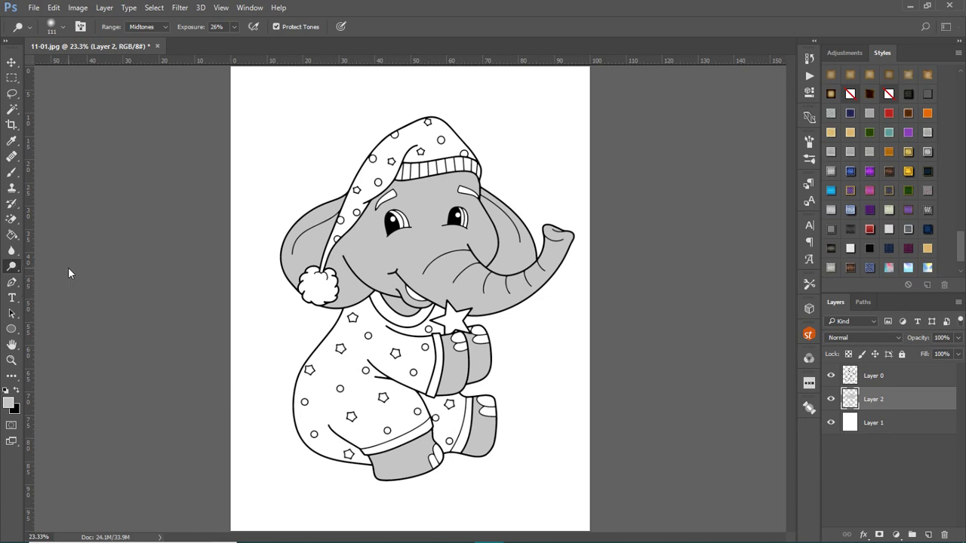
{"action": "left_click", "coordinate": [12, 268]}
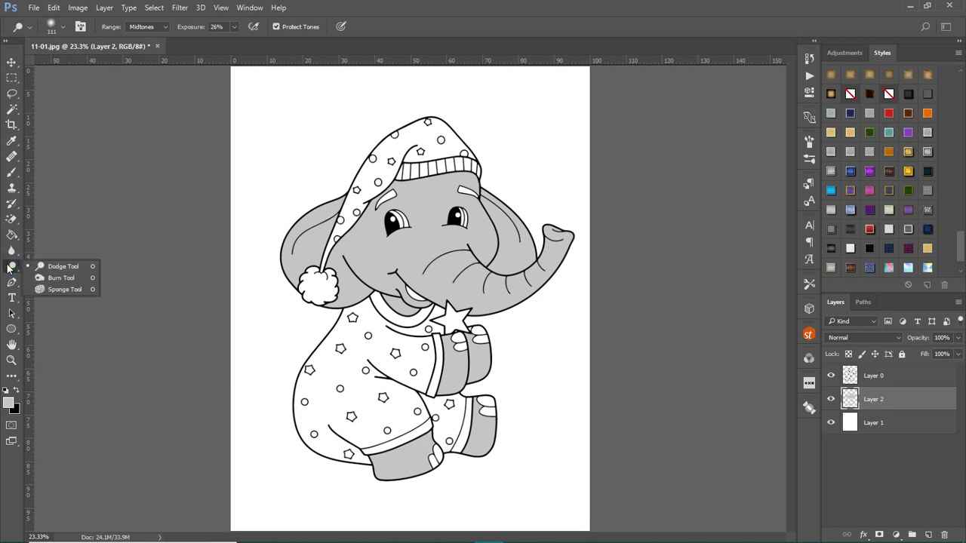
{"action": "left_click", "coordinate": [62, 278]}
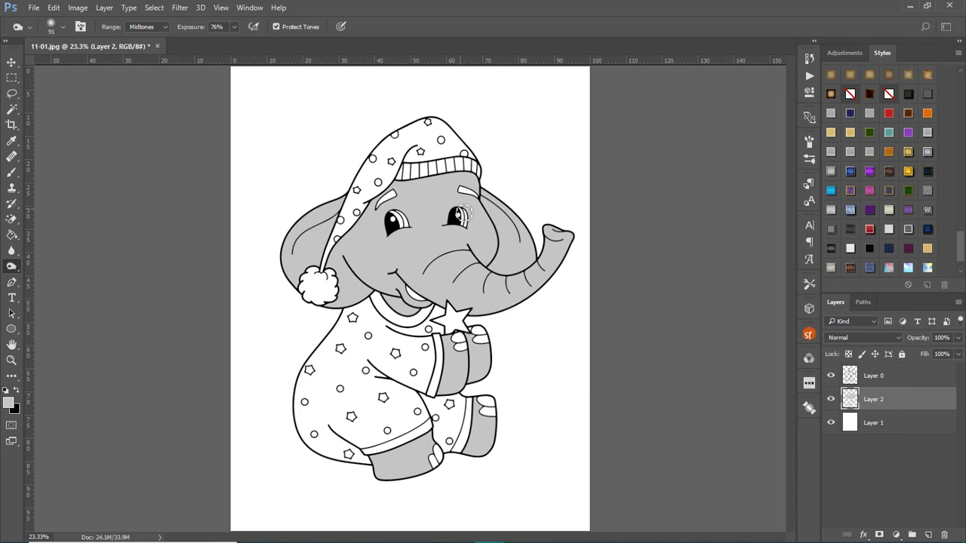
Add a new layer above Layer 0 and set the foreground colour to mid grey, RGB 128, 128, 128.
{"action": "left_click", "coordinate": [917, 376]}
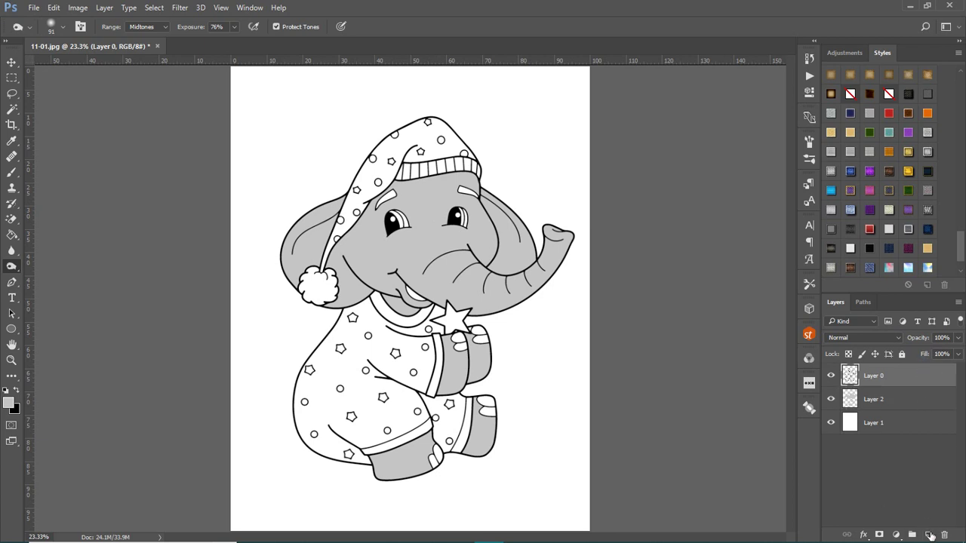
{"action": "left_click", "coordinate": [929, 535]}
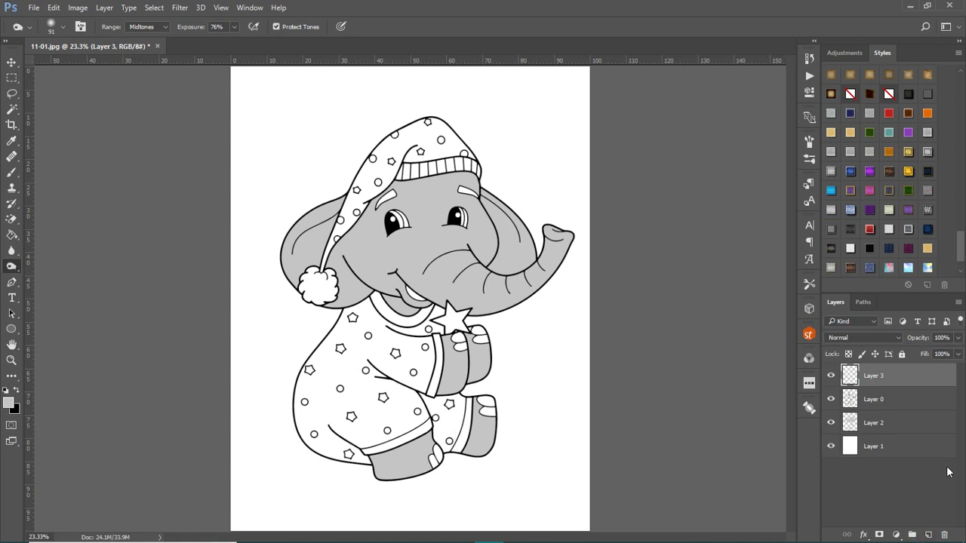
{"action": "left_click", "coordinate": [8, 402]}
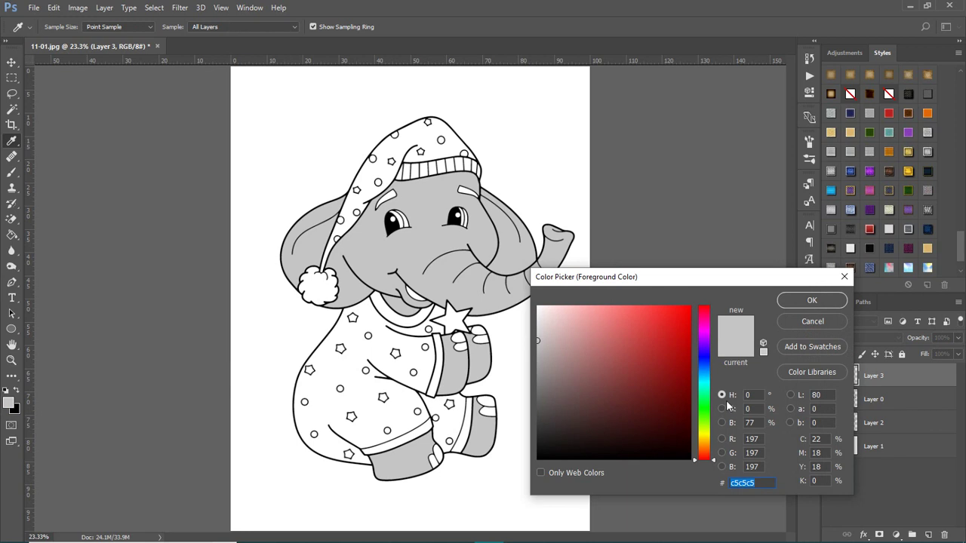
{"action": "left_click", "coordinate": [750, 439]}
{"action": "type", "text": "128"}
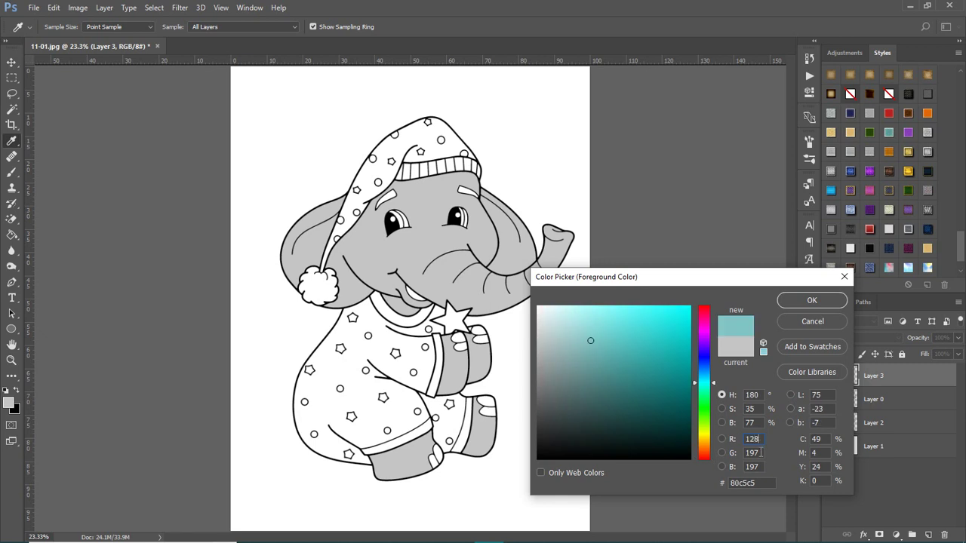
{"action": "left_click", "coordinate": [751, 453]}
{"action": "type", "text": "128"}
{"action": "key", "text": "Tab"}
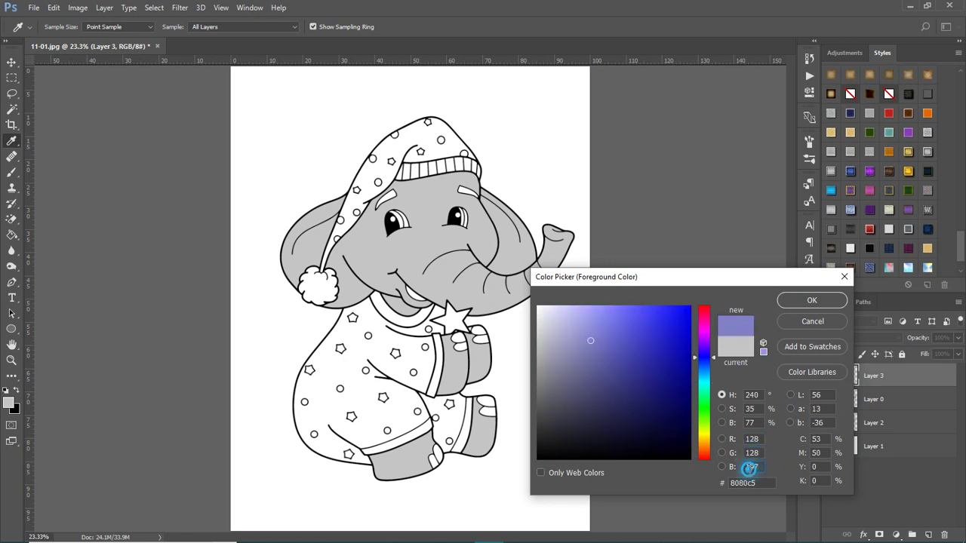
{"action": "type", "text": "128"}
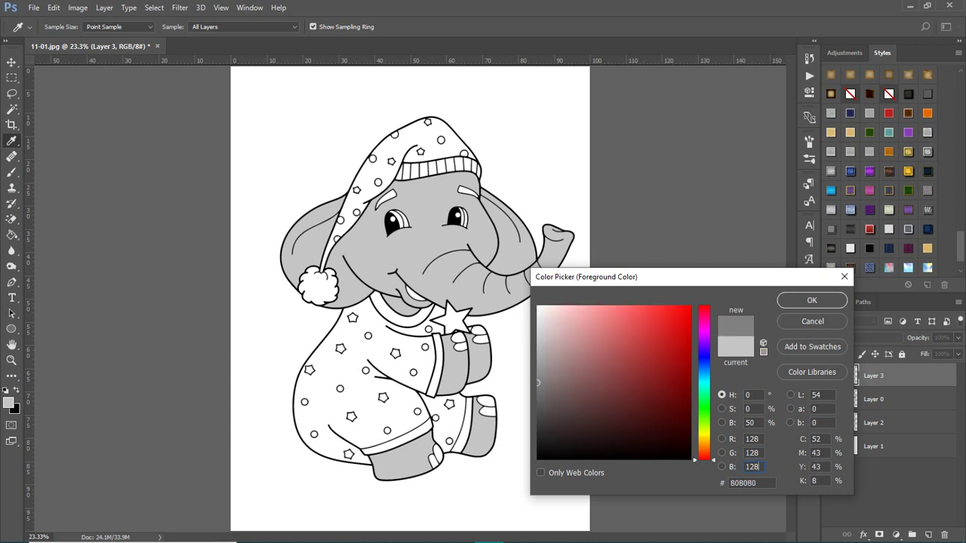
{"action": "left_click", "coordinate": [812, 300]}
{"action": "key", "text": "o"}
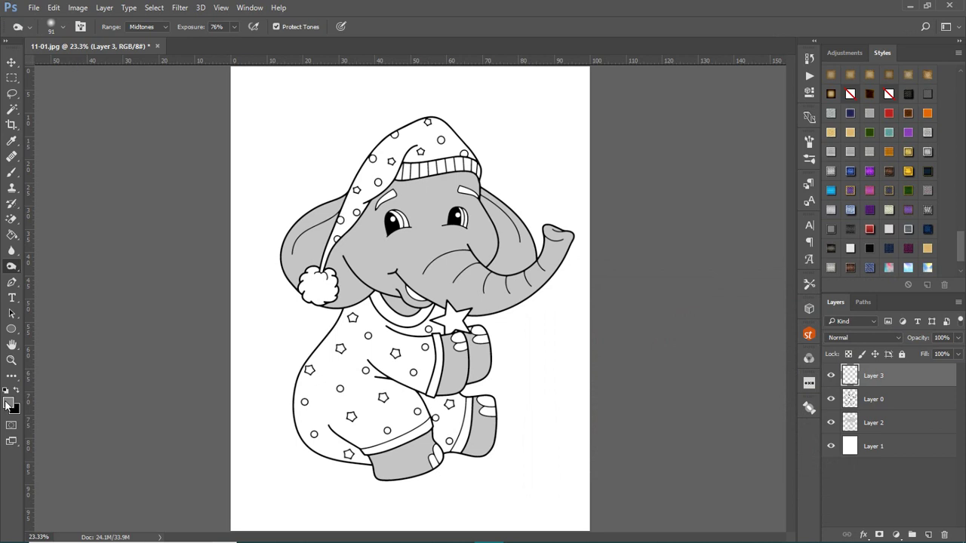
Fill the new top layer with the mid grey using the Paint Bucket and set its blend mode to Soft Light.
{"action": "left_click", "coordinate": [12, 235]}
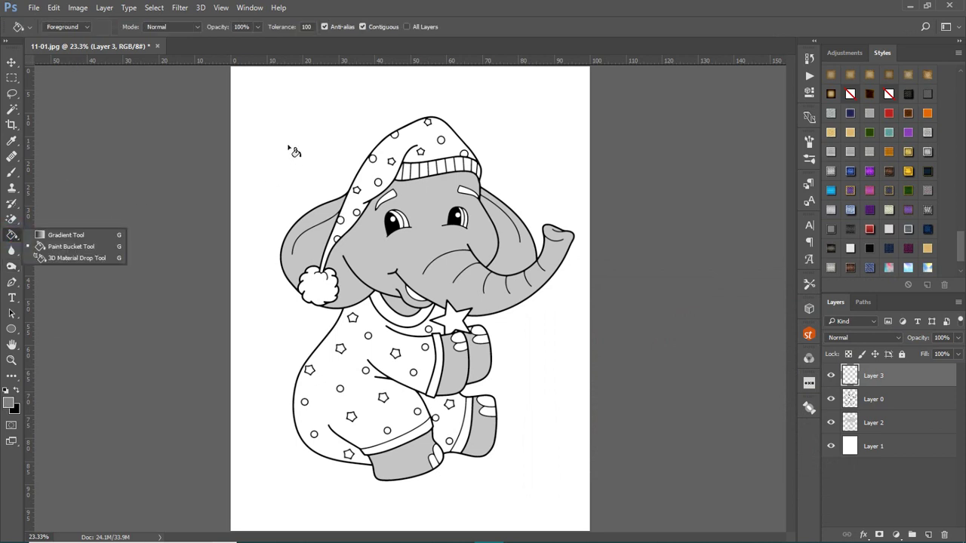
{"action": "left_click", "coordinate": [289, 135]}
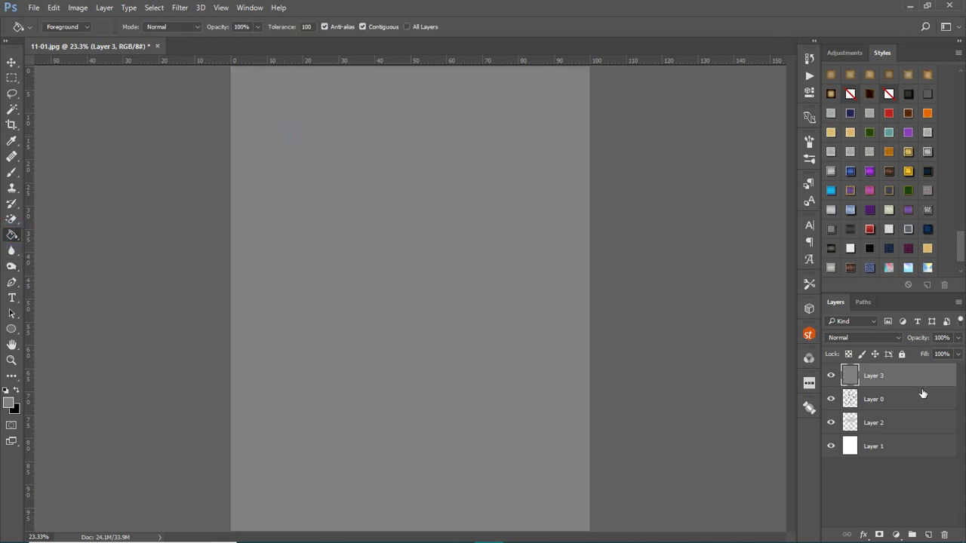
{"action": "left_click", "coordinate": [892, 337]}
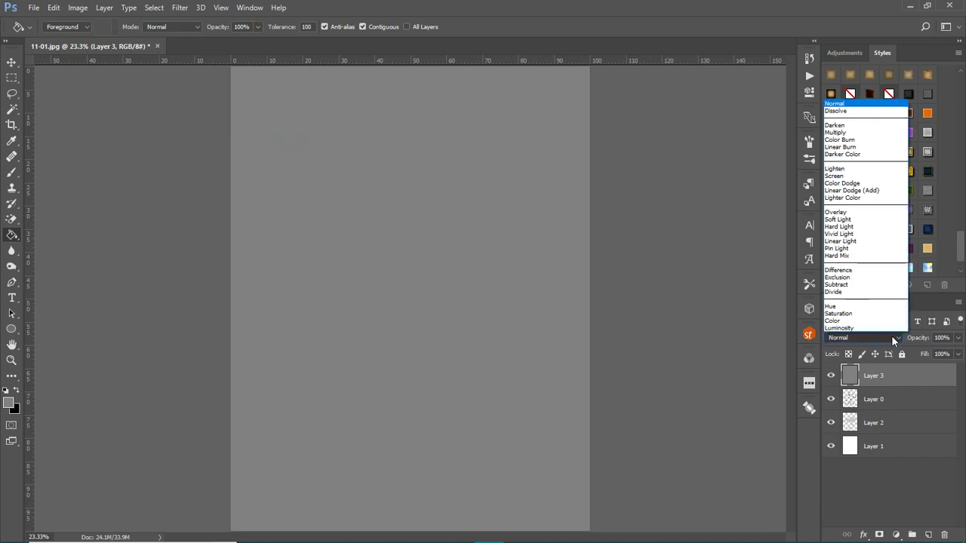
{"action": "left_click", "coordinate": [843, 218]}
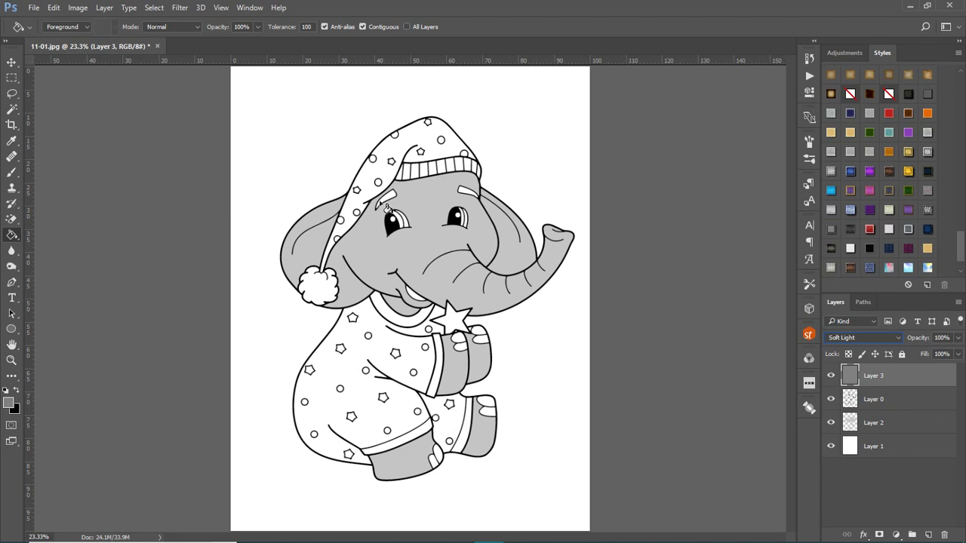
{"action": "left_click", "coordinate": [11, 266]}
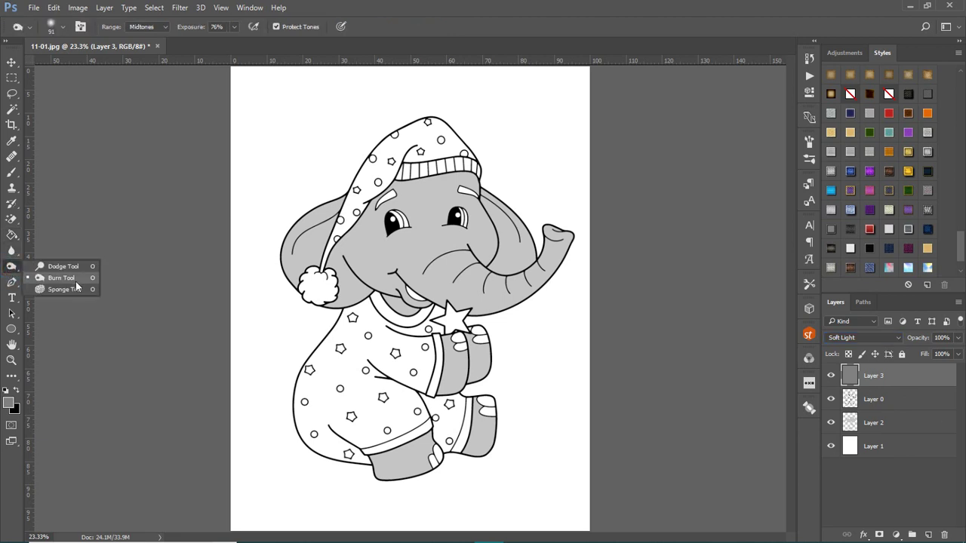
{"action": "left_click", "coordinate": [75, 285]}
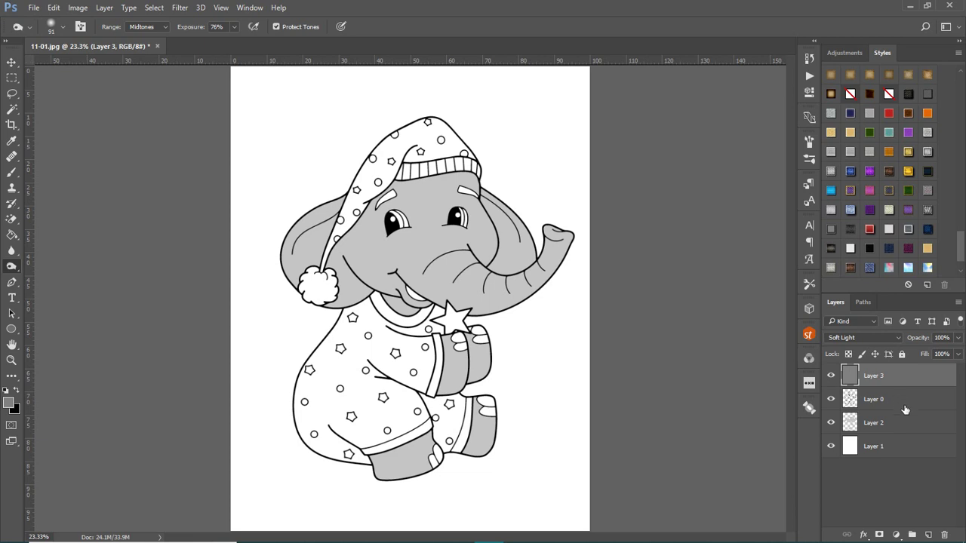
On Layer 2, select the empty area around the elephant with the Magic Wand and invert the selection to the grey skin.
{"action": "left_click", "coordinate": [908, 422]}
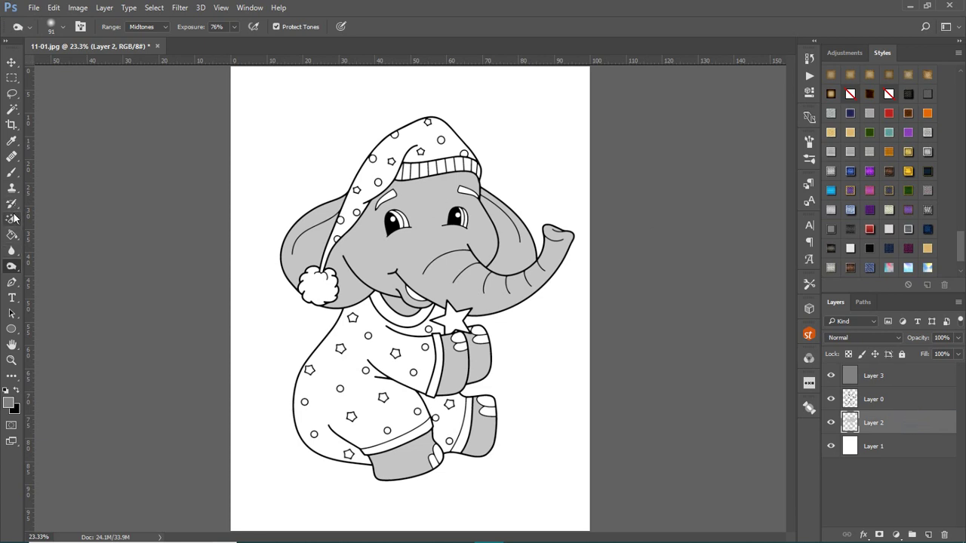
{"action": "left_click", "coordinate": [11, 110]}
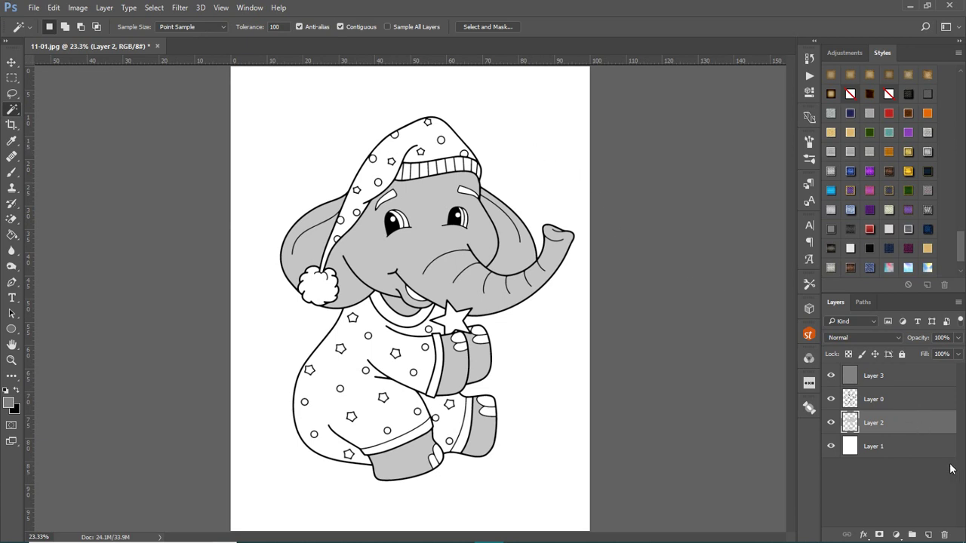
{"action": "left_click", "coordinate": [535, 150]}
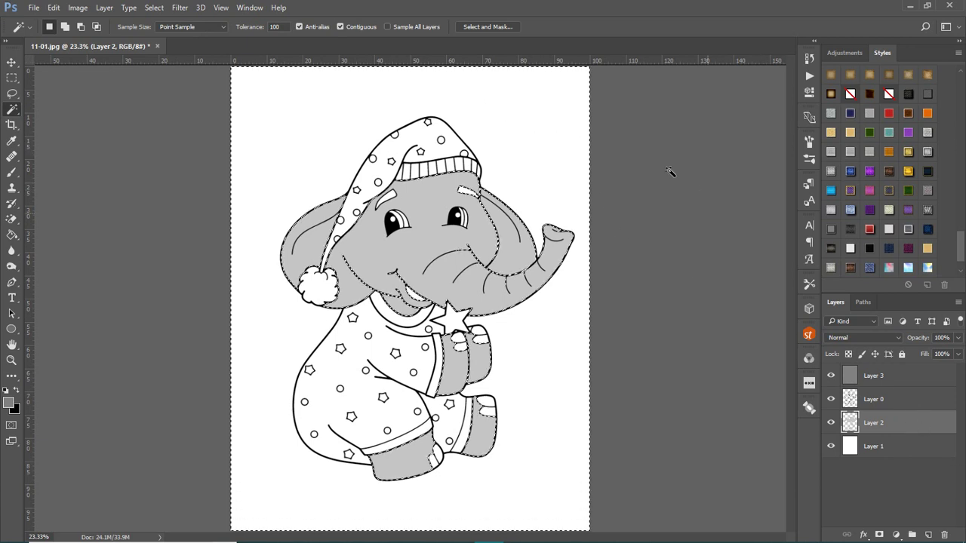
{"action": "left_click", "coordinate": [154, 8]}
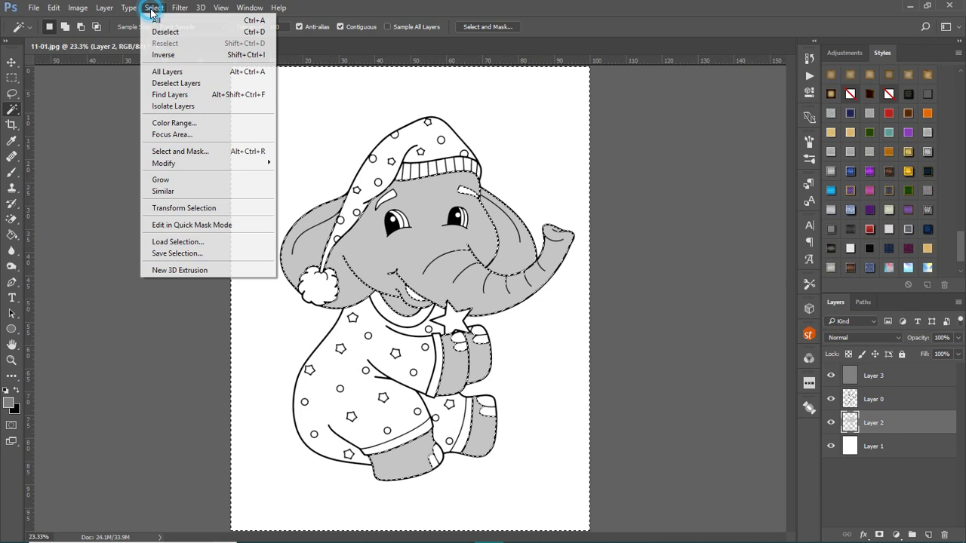
{"action": "left_click", "coordinate": [163, 55]}
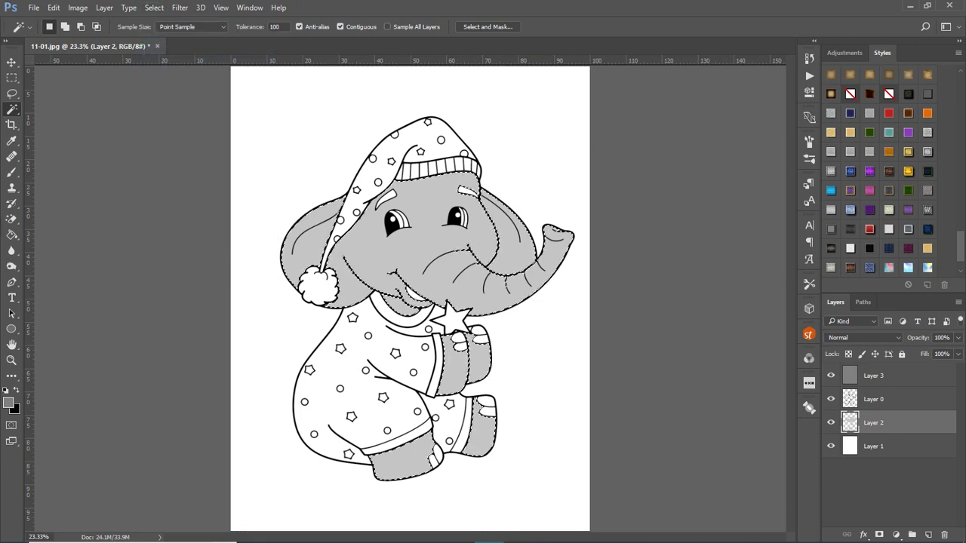
On Layer 3, darken the ear edge and forehead with the Burn tool at 76% exposure and lighten the face with Dodge at 26%.
{"action": "left_click", "coordinate": [917, 376]}
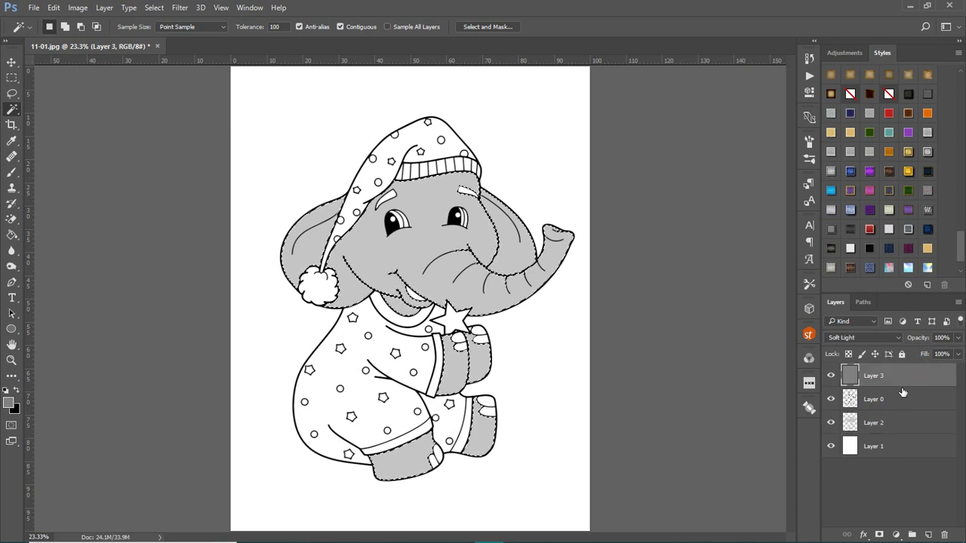
{"action": "left_click", "coordinate": [11, 266]}
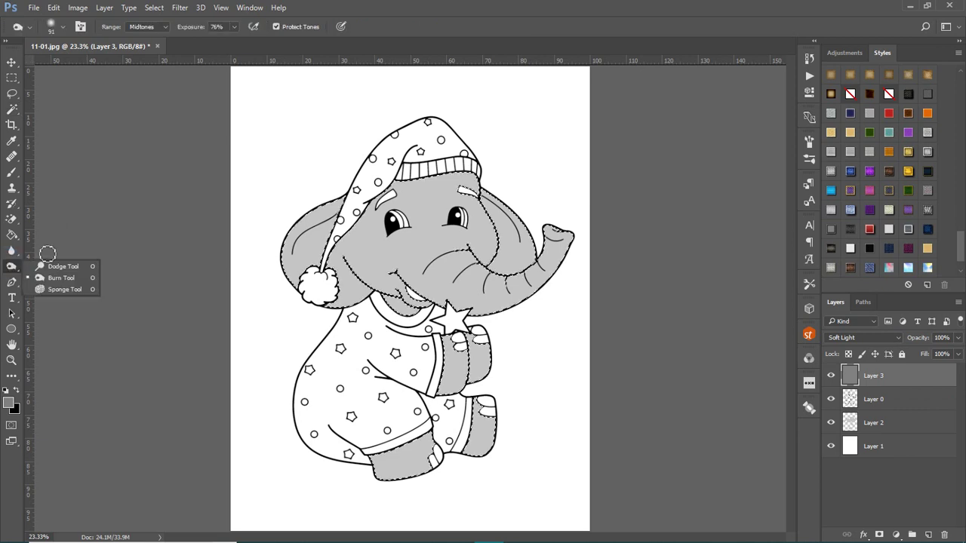
{"action": "left_click", "coordinate": [61, 278]}
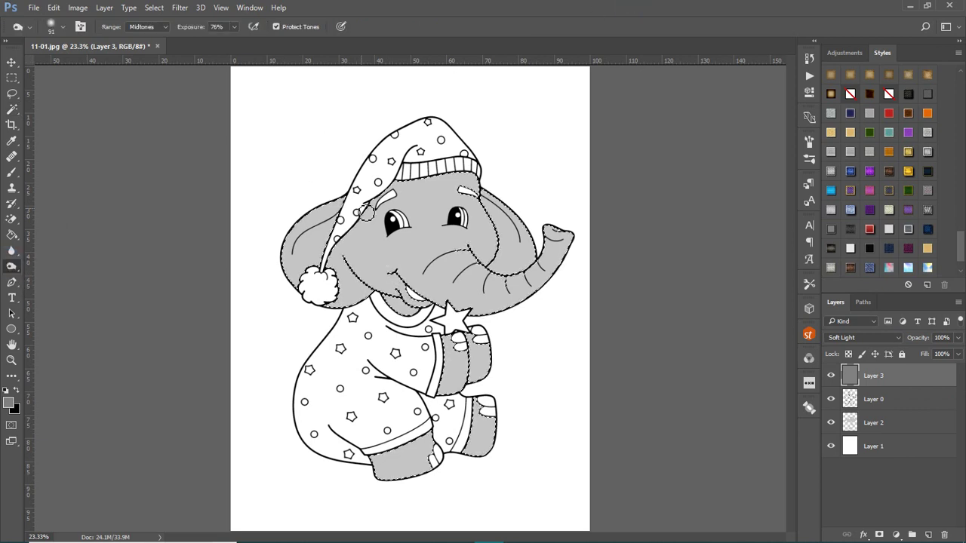
{"action": "left_click", "coordinate": [331, 205]}
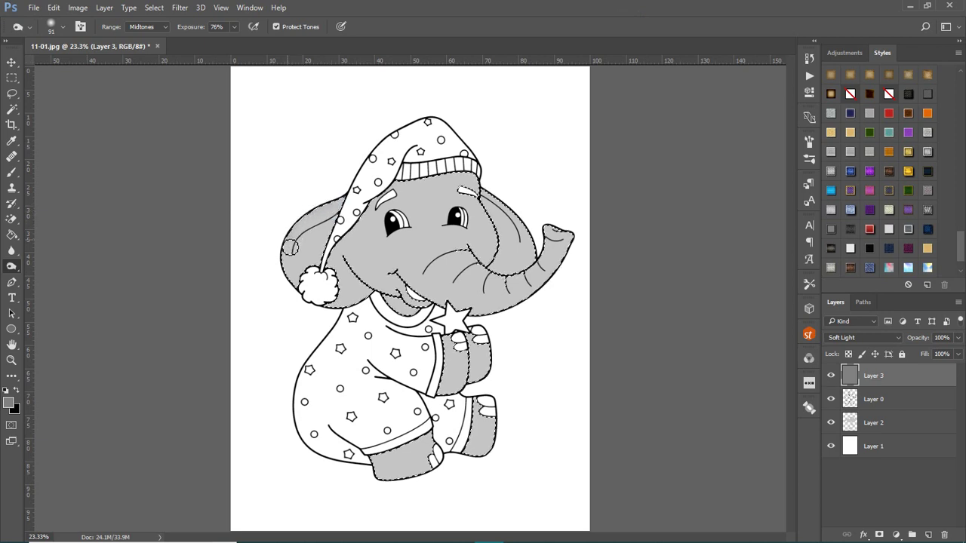
{"action": "left_click", "coordinate": [290, 231]}
{"action": "left_click_drag", "start_coordinate": [290, 231], "coordinate": [281, 259]}
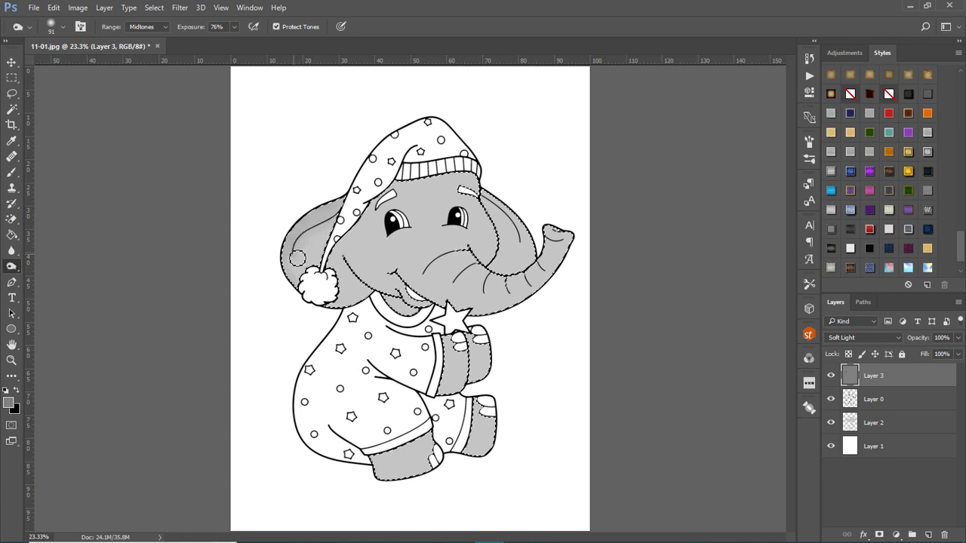
{"action": "mouse_move", "coordinate": [332, 231]}
{"action": "left_mouse_down"}
{"action": "mouse_move", "coordinate": [399, 189]}
{"action": "mouse_move", "coordinate": [461, 181]}
{"action": "left_mouse_up"}
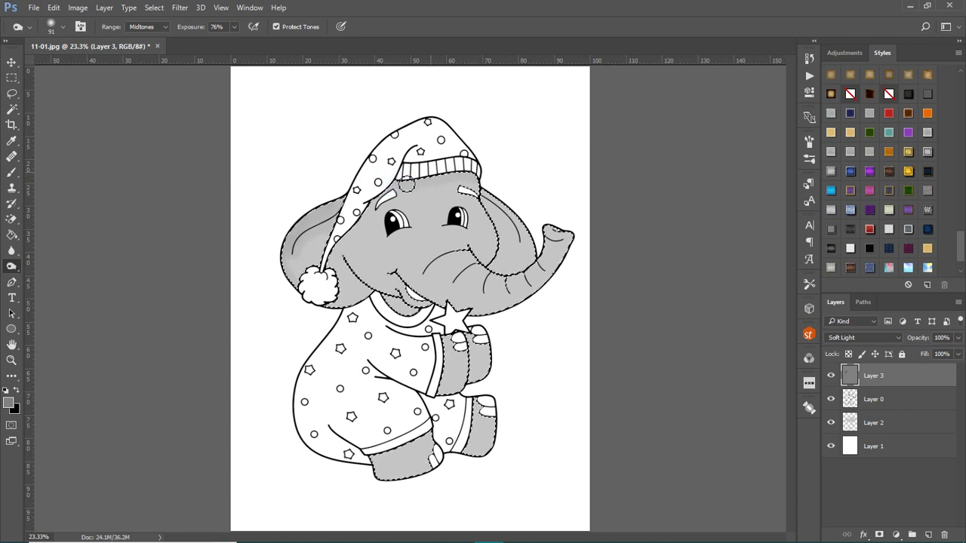
{"action": "mouse_move", "coordinate": [421, 190]}
{"action": "left_mouse_down"}
{"action": "mouse_move", "coordinate": [448, 187]}
{"action": "mouse_move", "coordinate": [437, 182]}
{"action": "mouse_move", "coordinate": [431, 201]}
{"action": "mouse_move", "coordinate": [443, 175]}
{"action": "mouse_move", "coordinate": [468, 184]}
{"action": "mouse_move", "coordinate": [406, 226]}
{"action": "mouse_move", "coordinate": [409, 234]}
{"action": "mouse_move", "coordinate": [412, 199]}
{"action": "mouse_move", "coordinate": [425, 198]}
{"action": "mouse_move", "coordinate": [431, 220]}
{"action": "mouse_move", "coordinate": [437, 157]}
{"action": "mouse_move", "coordinate": [465, 196]}
{"action": "mouse_move", "coordinate": [448, 201]}
{"action": "mouse_move", "coordinate": [434, 194]}
{"action": "mouse_move", "coordinate": [500, 172]}
{"action": "left_mouse_up"}
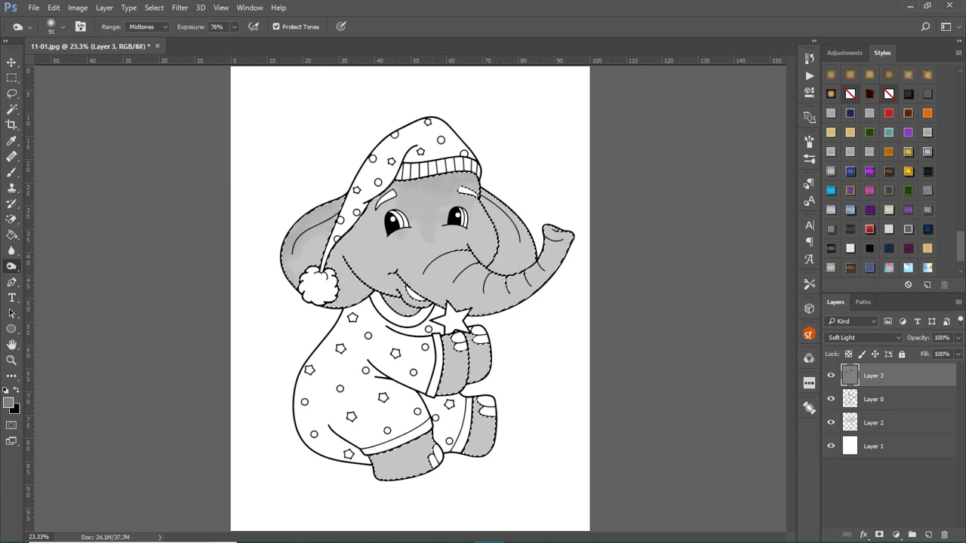
{"action": "right_click", "coordinate": [11, 267]}
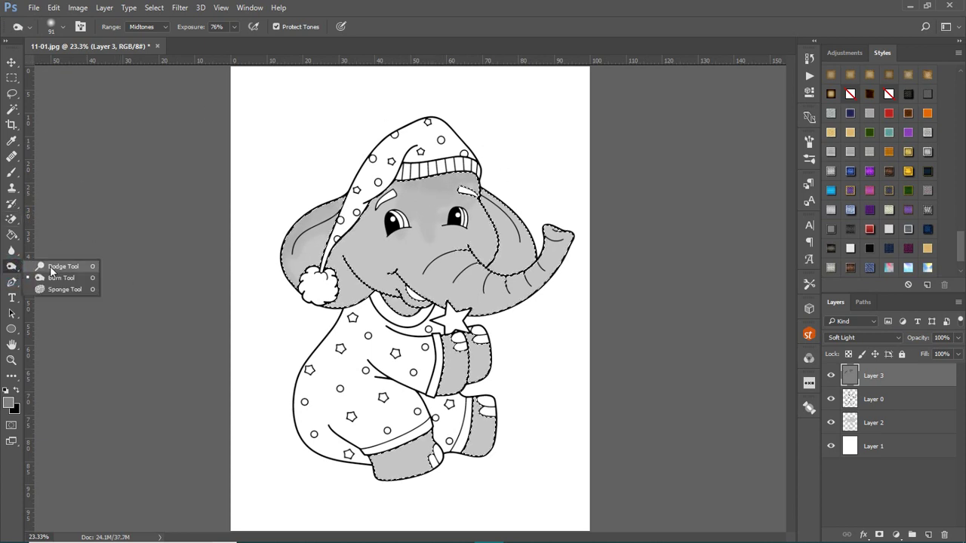
{"action": "left_click", "coordinate": [50, 267]}
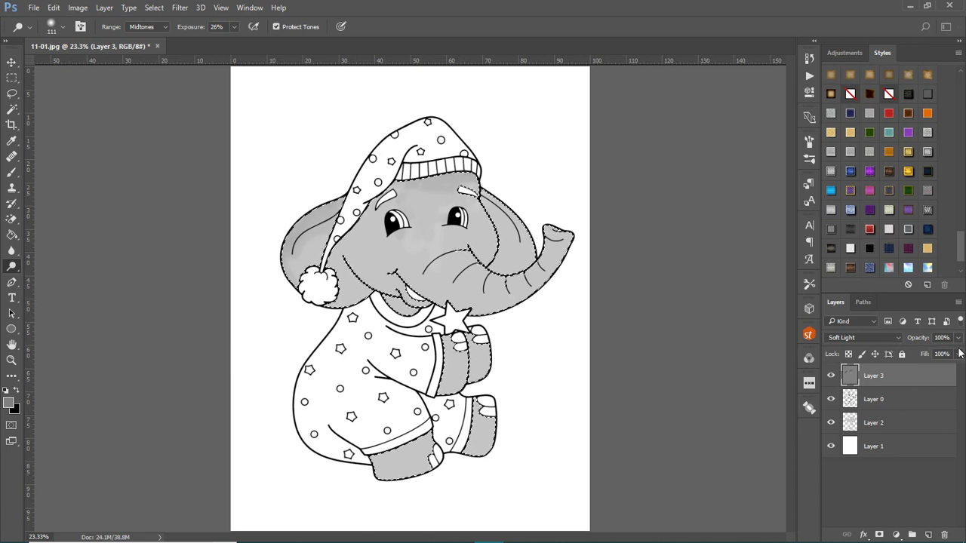
Delete the Soft Light grey Layer 3 and enable an Inner Shadow layer style on Layer 2.
{"action": "left_click", "coordinate": [944, 535]}
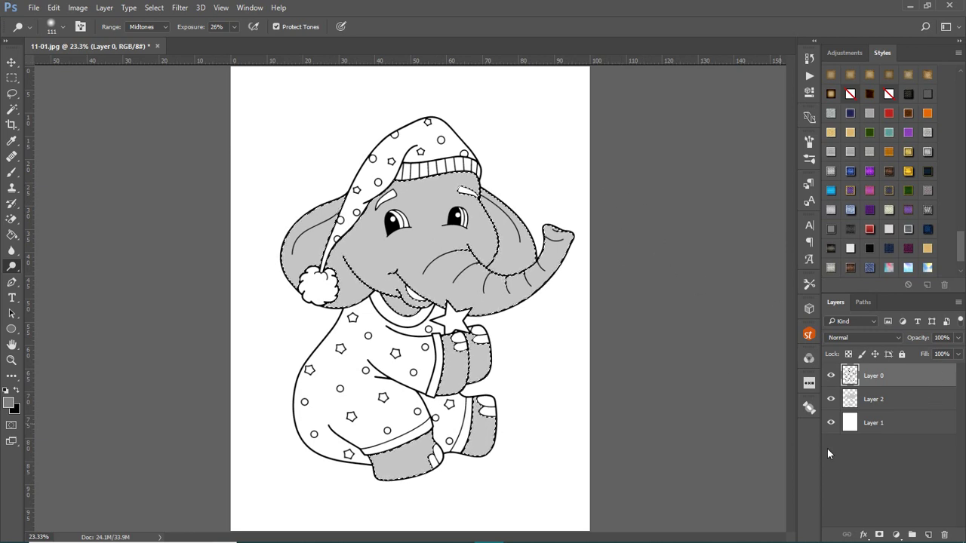
{"action": "left_click", "coordinate": [912, 400]}
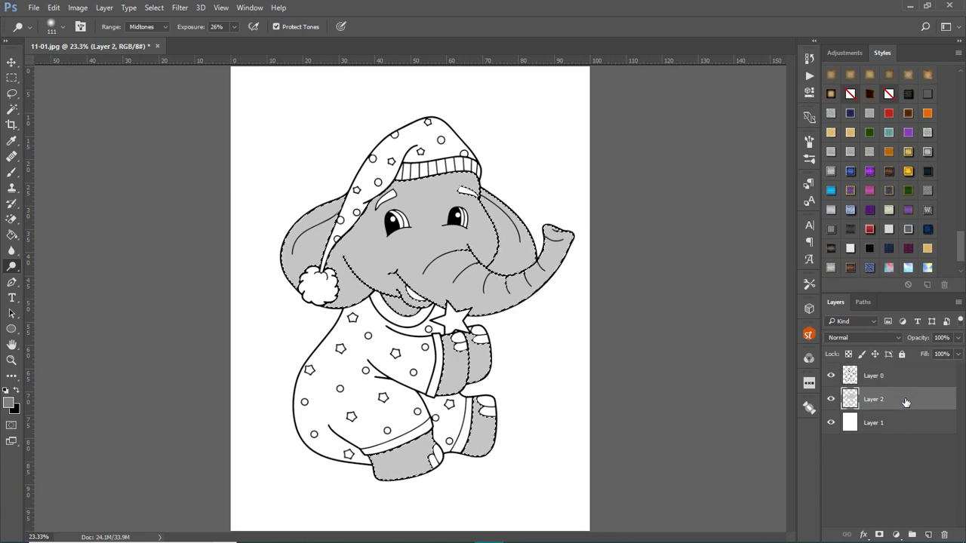
{"action": "left_click", "coordinate": [920, 400]}
{"action": "double_click", "coordinate": [920, 399]}
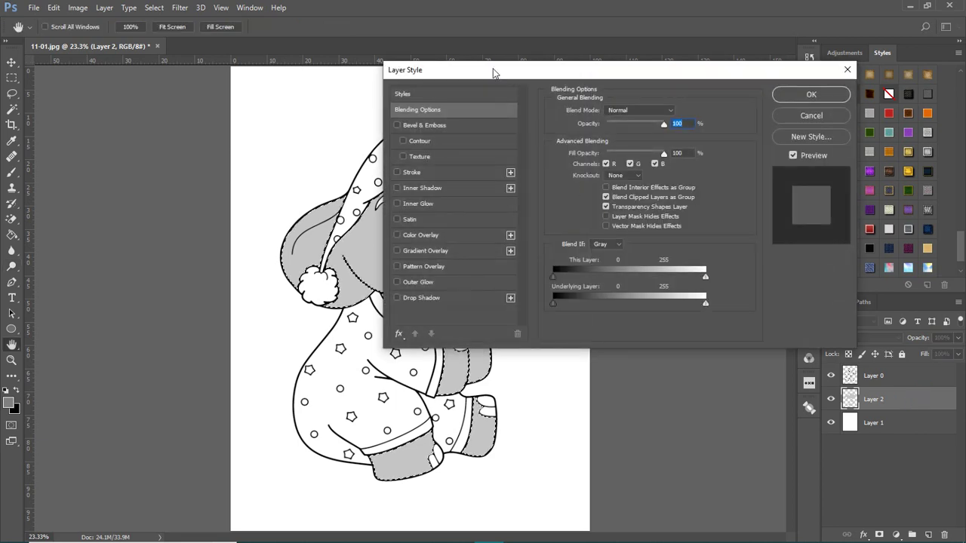
{"action": "mouse_move", "coordinate": [494, 68]}
{"action": "left_mouse_down"}
{"action": "mouse_move", "coordinate": [667, 73]}
{"action": "mouse_move", "coordinate": [658, 73]}
{"action": "left_mouse_up"}
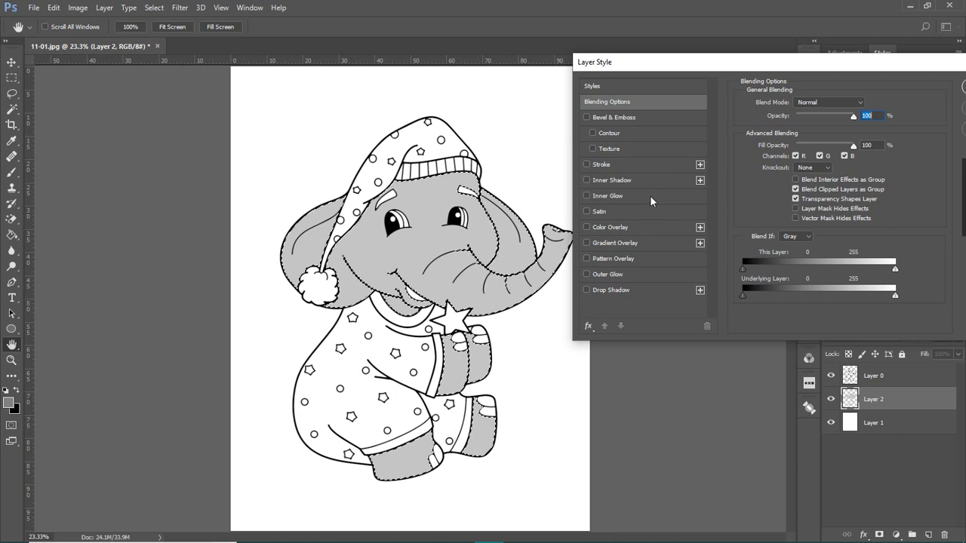
{"action": "left_click", "coordinate": [588, 182]}
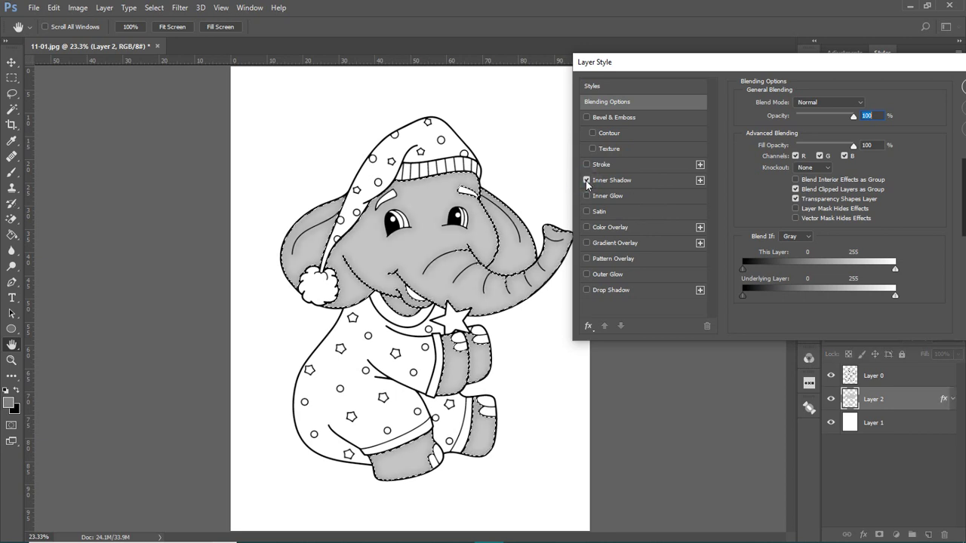
{"action": "left_click", "coordinate": [646, 179]}
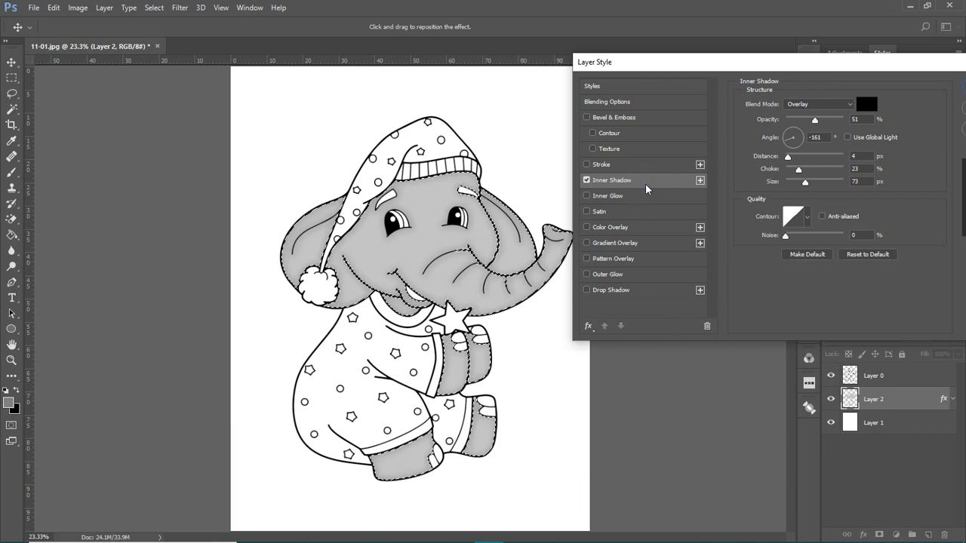
Try the Inner Shadow in Normal blend mode with choke 5% and size 62 px, and return it to Overlay.
{"action": "left_click", "coordinate": [851, 104]}
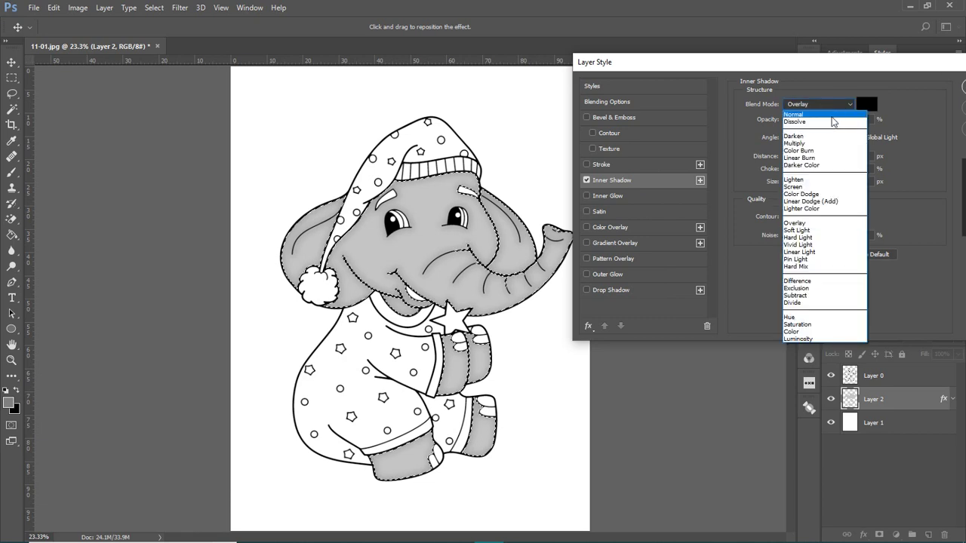
{"action": "left_click", "coordinate": [834, 115]}
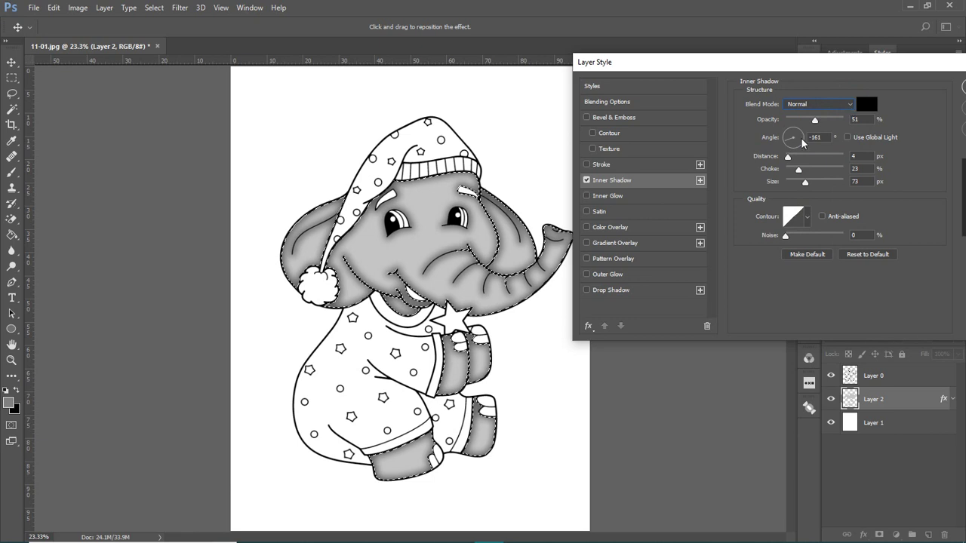
{"action": "mouse_move", "coordinate": [800, 172]}
{"action": "left_mouse_down"}
{"action": "mouse_move", "coordinate": [789, 175]}
{"action": "mouse_move", "coordinate": [803, 171]}
{"action": "mouse_move", "coordinate": [793, 175]}
{"action": "mouse_move", "coordinate": [802, 187]}
{"action": "left_mouse_up"}
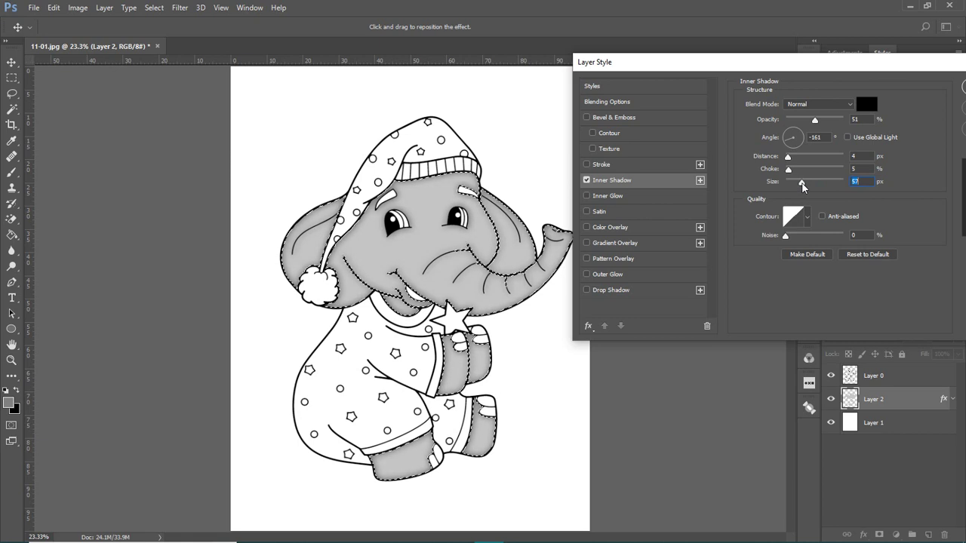
{"action": "left_click", "coordinate": [845, 104]}
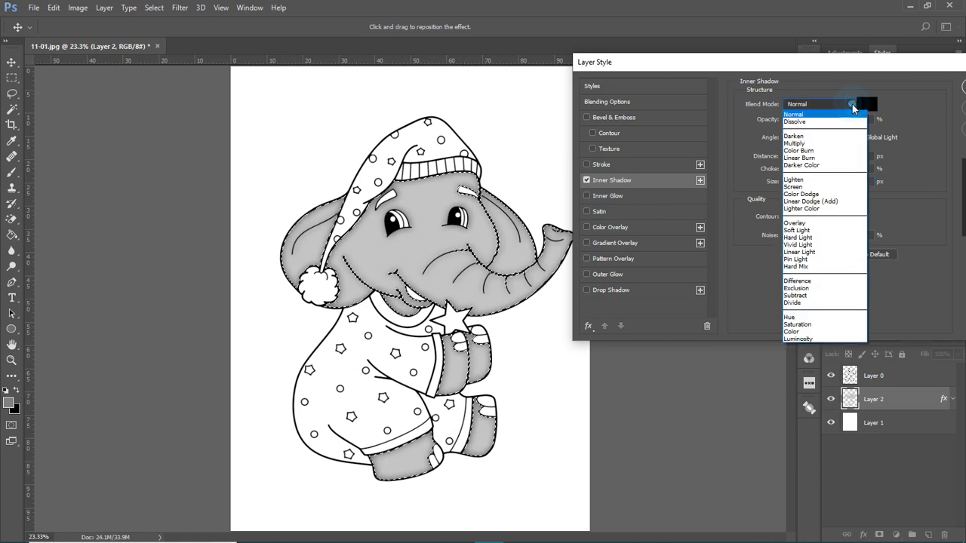
{"action": "left_click", "coordinate": [818, 226]}
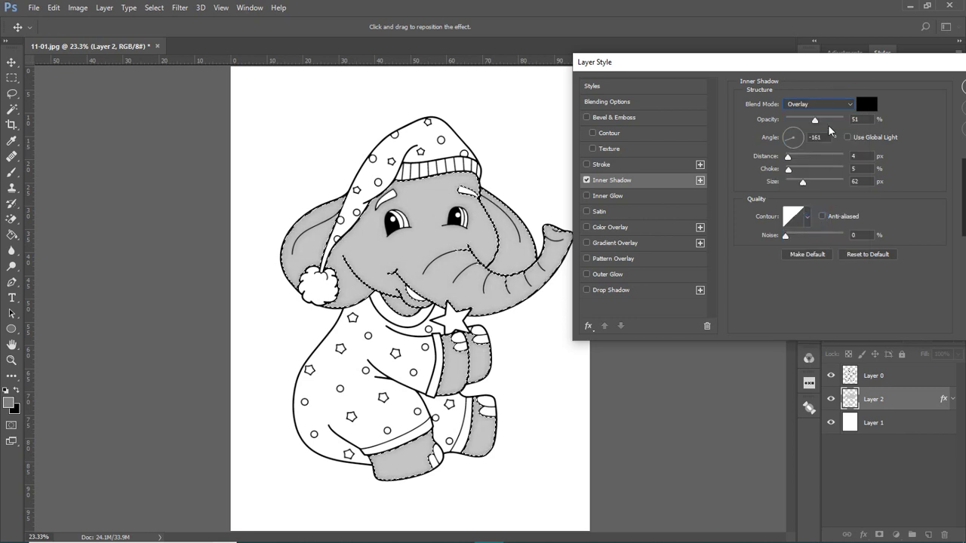
Set the Inner Shadow's blend mode to Soft Light, choke to 26% and size to 79 px.
{"action": "left_click", "coordinate": [849, 106]}
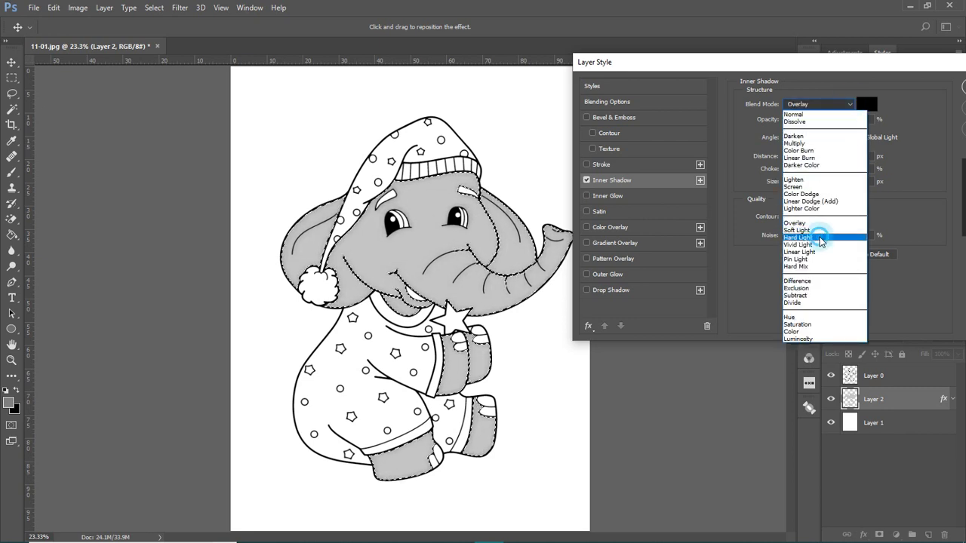
{"action": "left_click", "coordinate": [819, 232]}
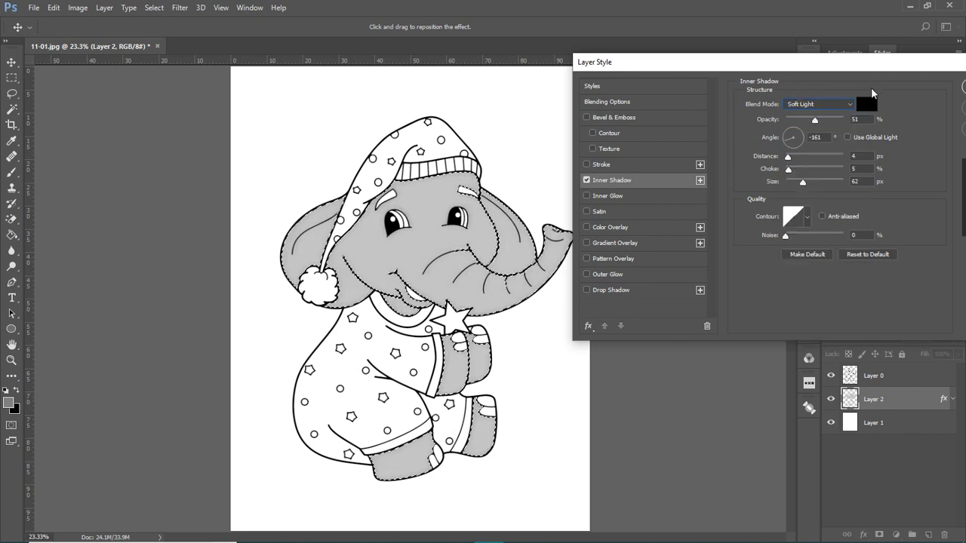
{"action": "left_click", "coordinate": [851, 105]}
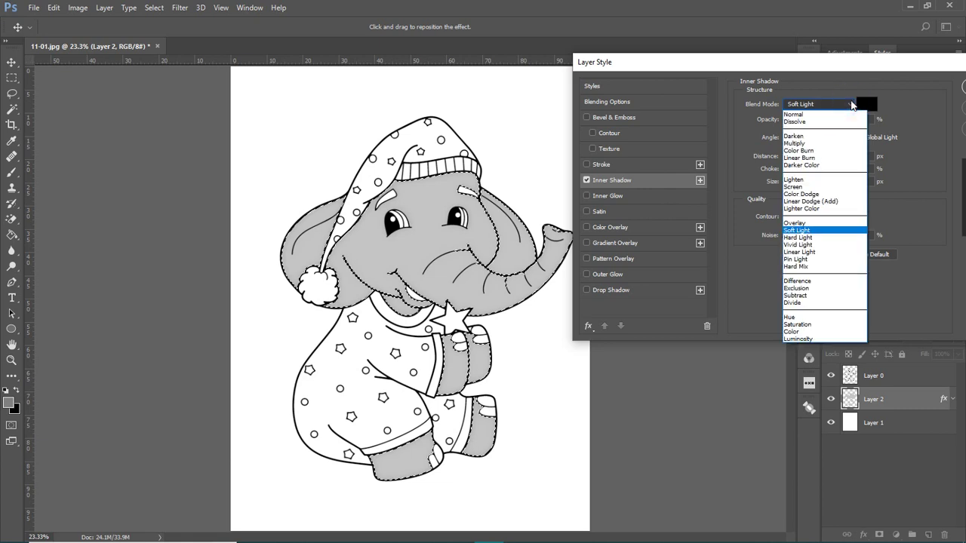
{"action": "left_click", "coordinate": [819, 231]}
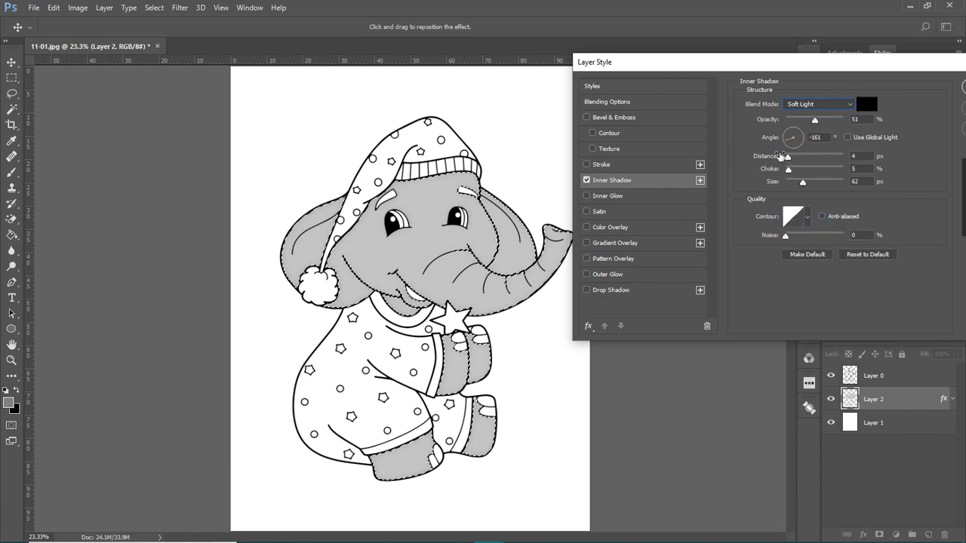
{"action": "left_click", "coordinate": [790, 170]}
{"action": "left_click_drag", "start_coordinate": [796, 171], "coordinate": [877, 181]}
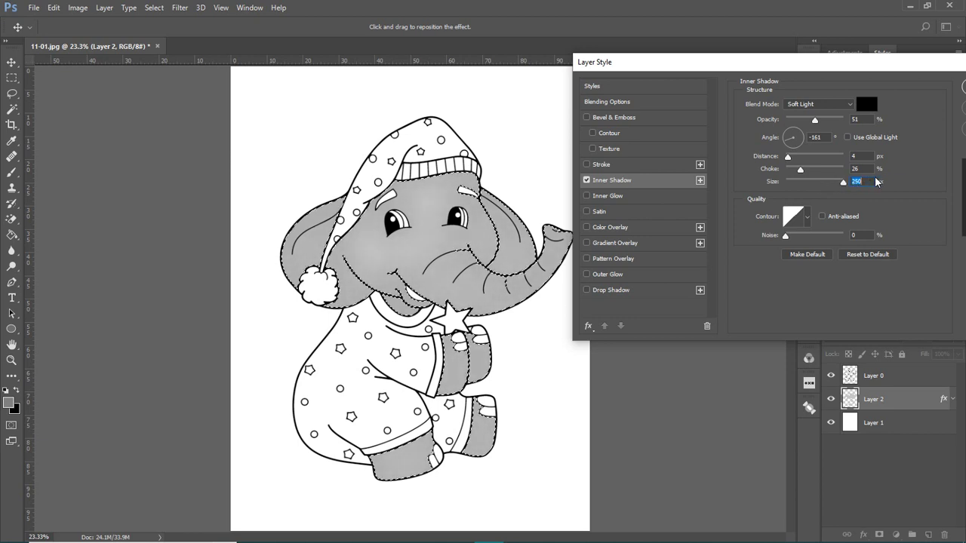
{"action": "left_click_drag", "start_coordinate": [827, 188], "coordinate": [806, 185]}
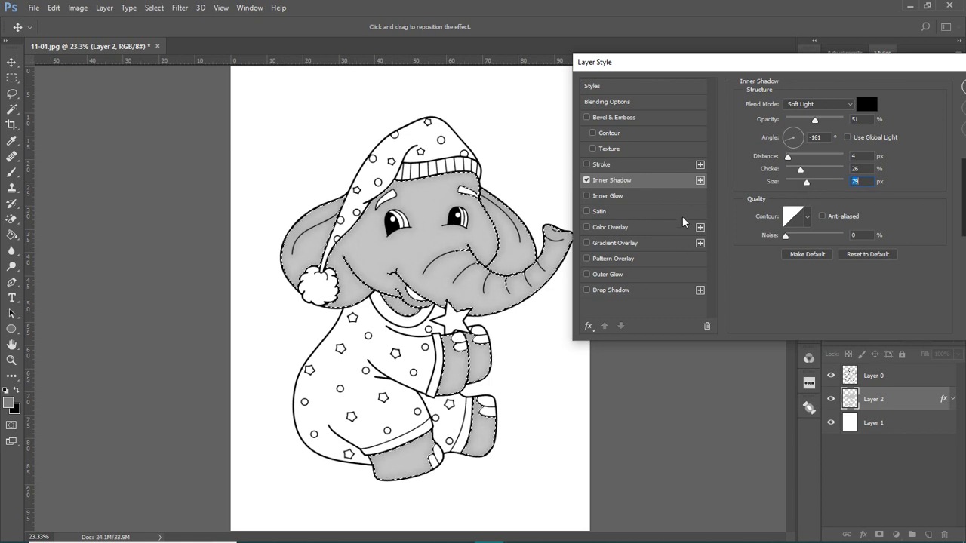
Add an Inner Glow to Layer 2 and apply the layer style.
{"action": "left_click", "coordinate": [585, 195]}
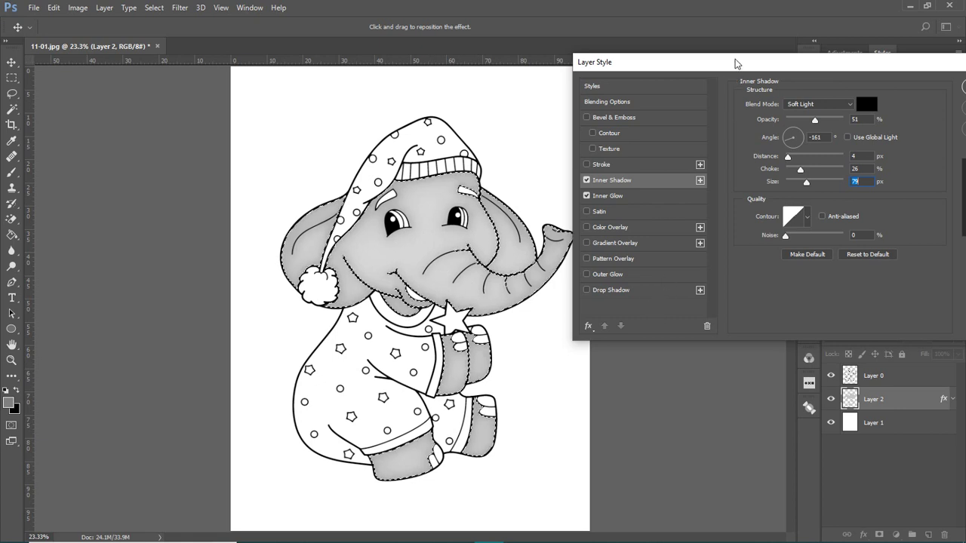
{"action": "left_click_drag", "start_coordinate": [740, 73], "coordinate": [661, 79]}
{"action": "left_click", "coordinate": [922, 94]}
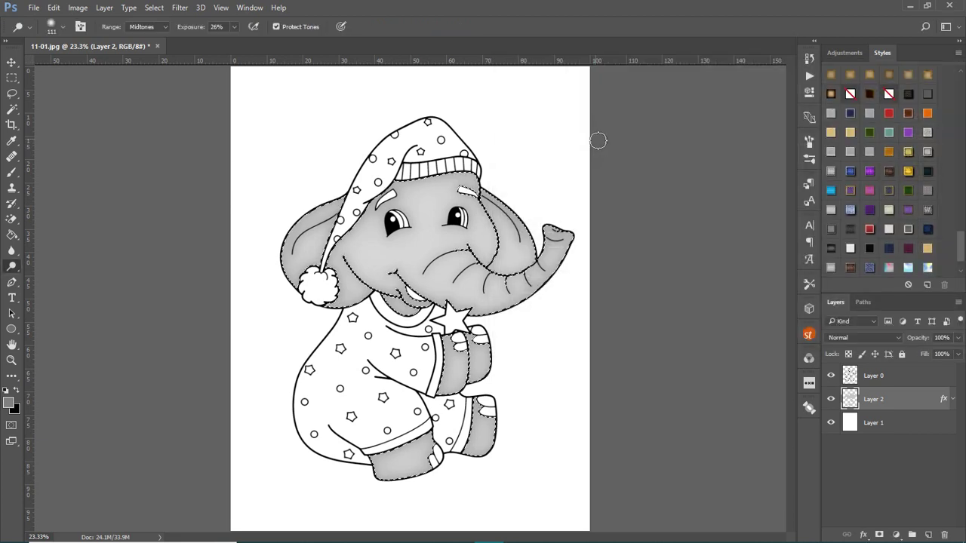
Clear the selection and, on Layer 0, select the hat, pyjama body and pyjama leg areas together with the Magic Wand.
{"action": "left_click", "coordinate": [11, 110]}
{"action": "left_click", "coordinate": [52, 119]}
{"action": "key", "text": "ctrl+d"}
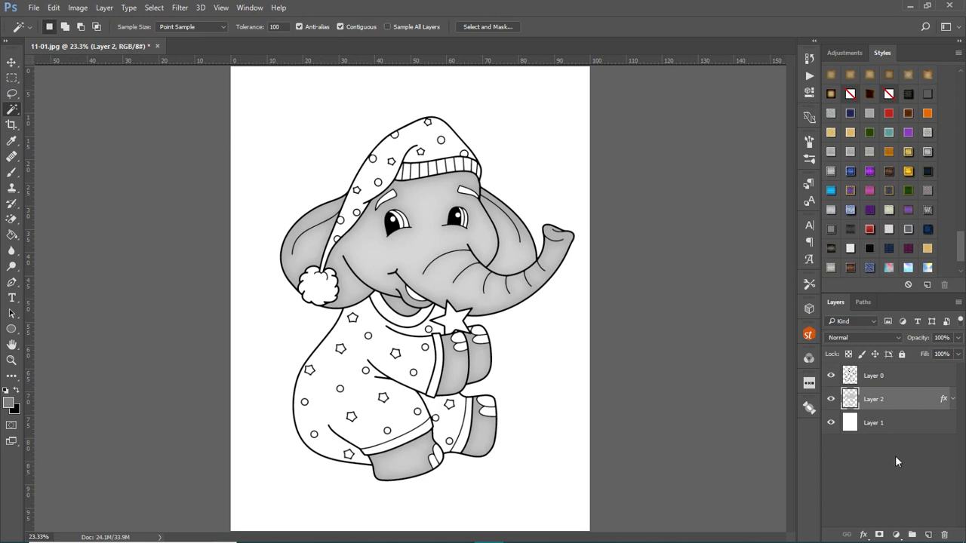
{"action": "left_click", "coordinate": [904, 375]}
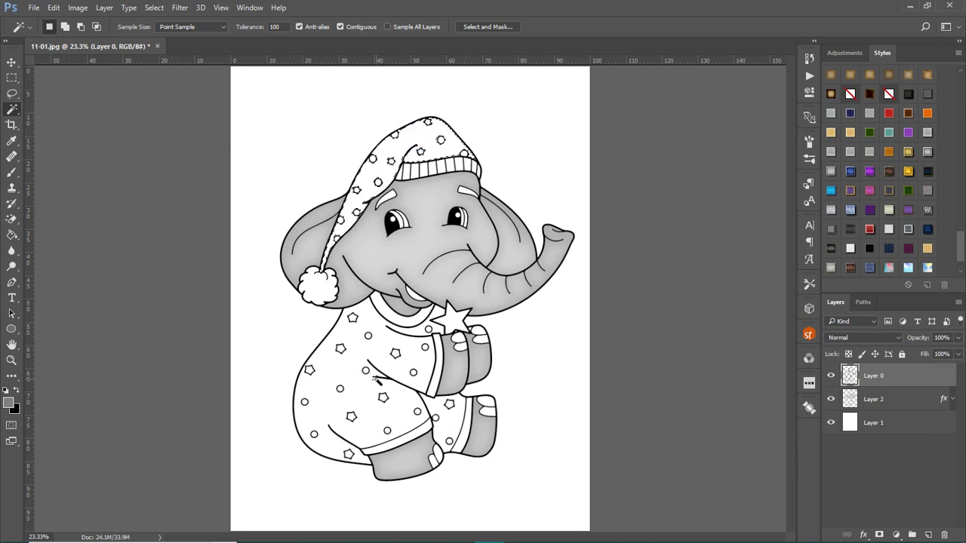
{"action": "left_click", "coordinate": [337, 370], "text": "shift"}
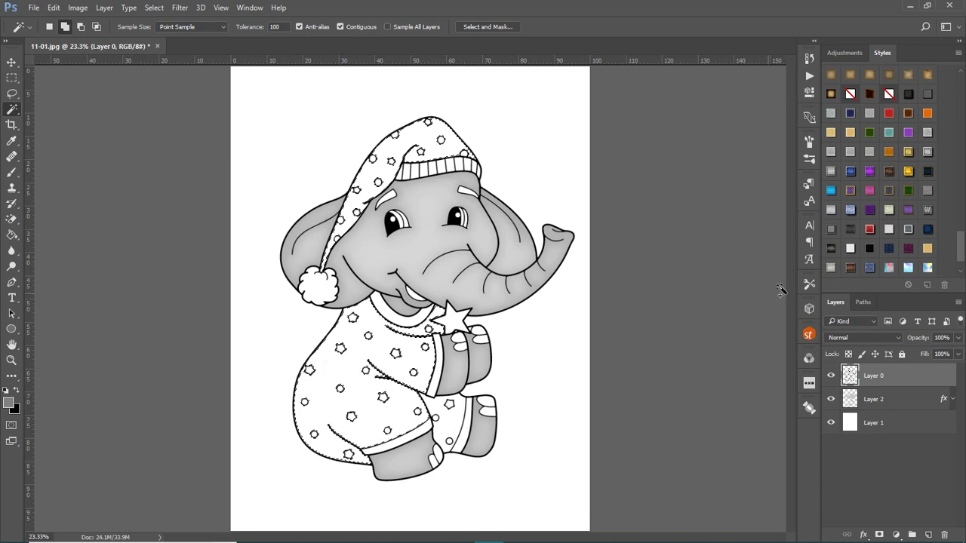
{"action": "left_click", "coordinate": [459, 427], "text": "shift"}
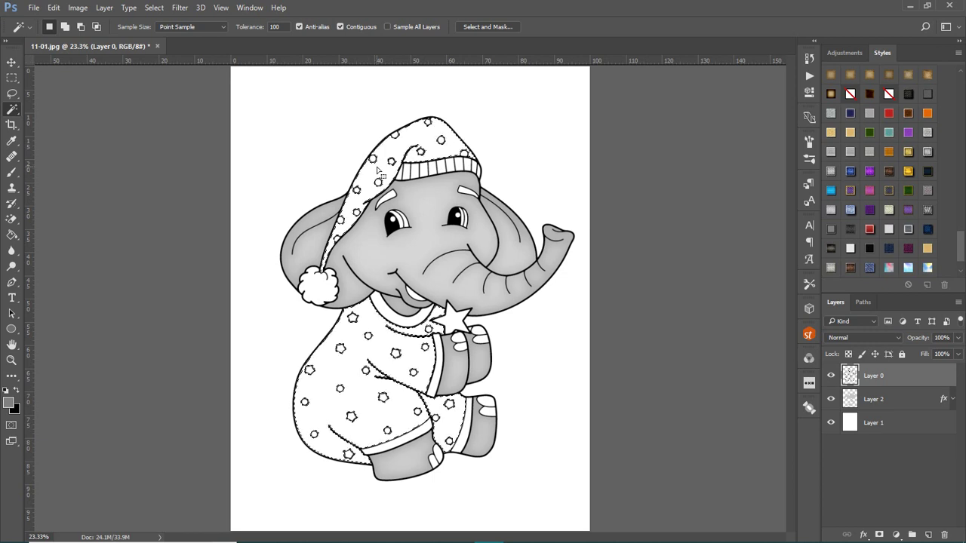
Expand the hat and pyjama selection slightly under the outlines.
{"action": "left_click", "coordinate": [152, 8]}
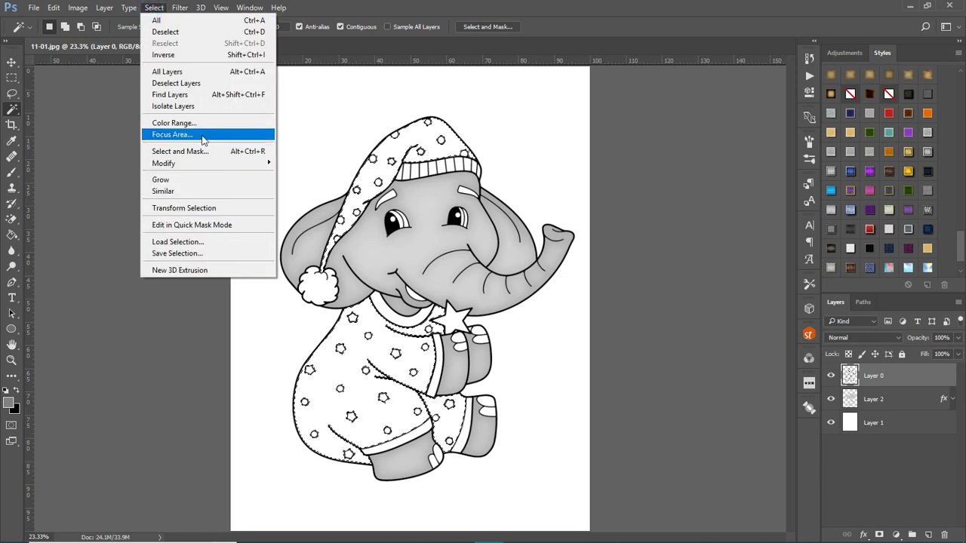
{"action": "mouse_move", "coordinate": [200, 172]}
{"action": "left_click", "coordinate": [336, 186]}
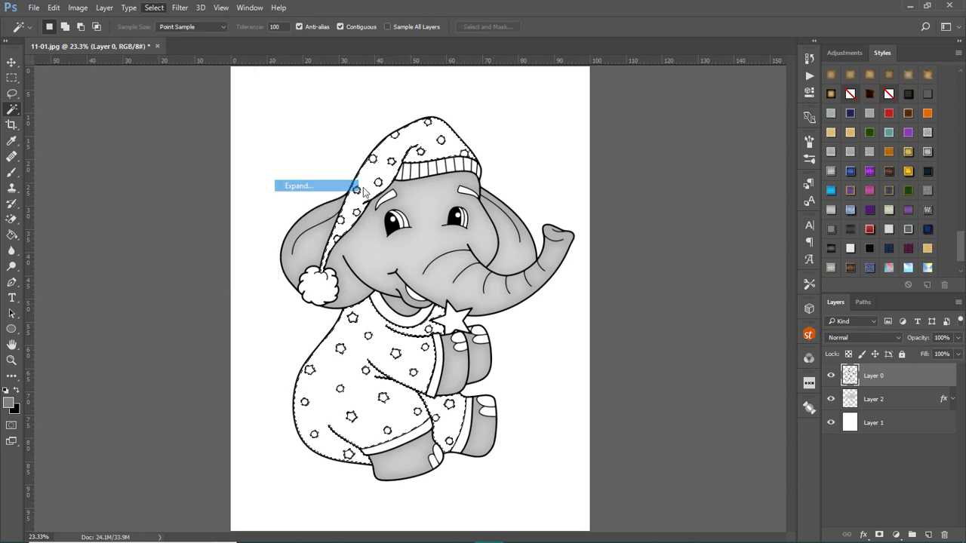
{"action": "left_click", "coordinate": [545, 181]}
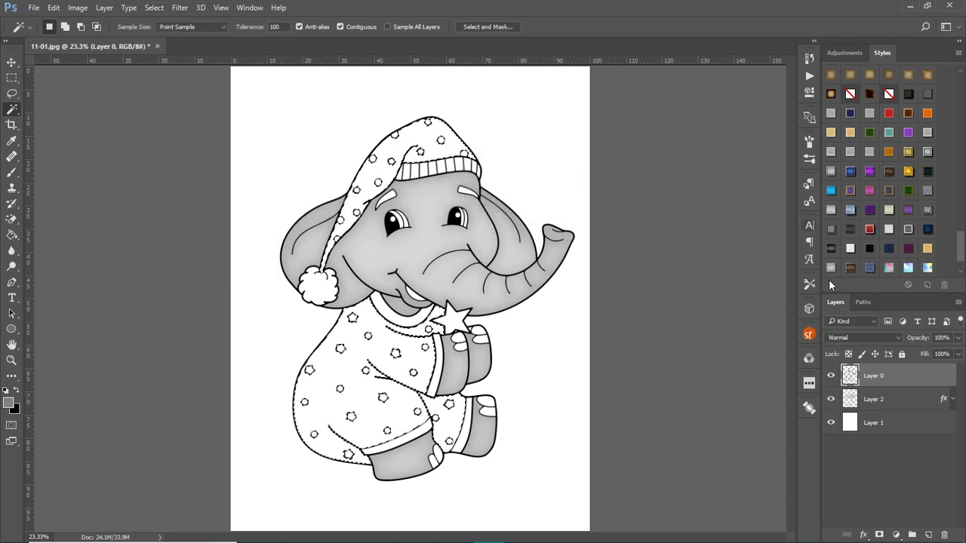
Add a new layer directly above Layer 2 and set the foreground colour to bright blue #00ace5.
{"action": "left_click", "coordinate": [906, 398]}
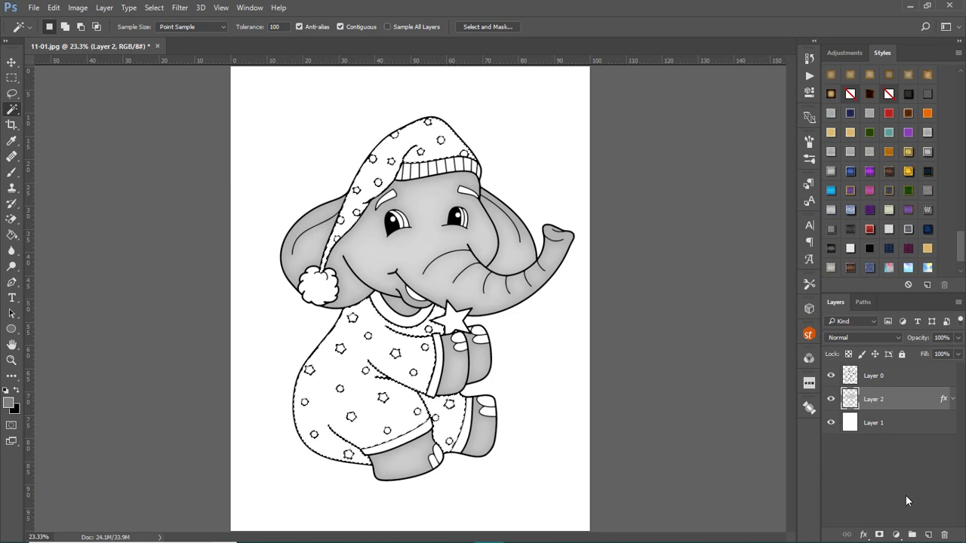
{"action": "left_click", "coordinate": [929, 536]}
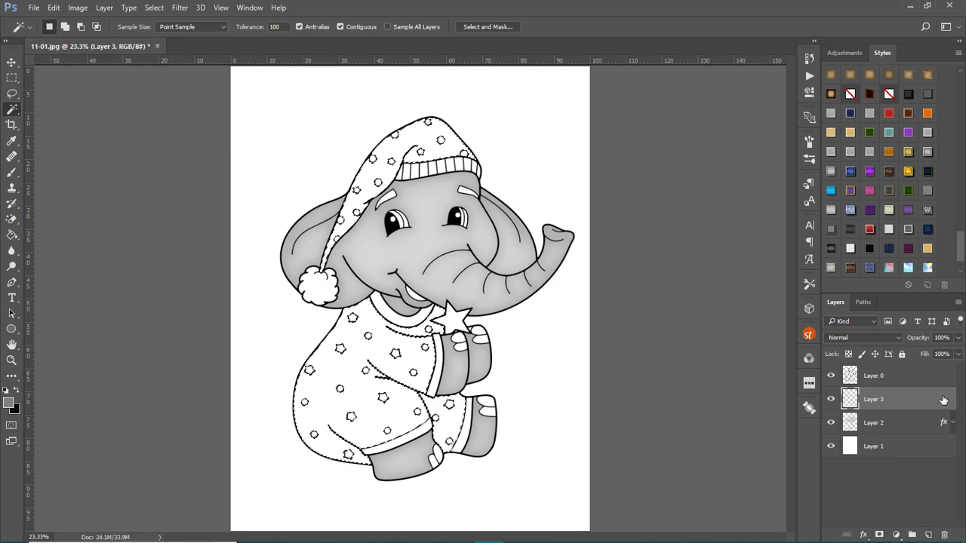
{"action": "left_click", "coordinate": [9, 404]}
{"action": "left_click", "coordinate": [702, 376]}
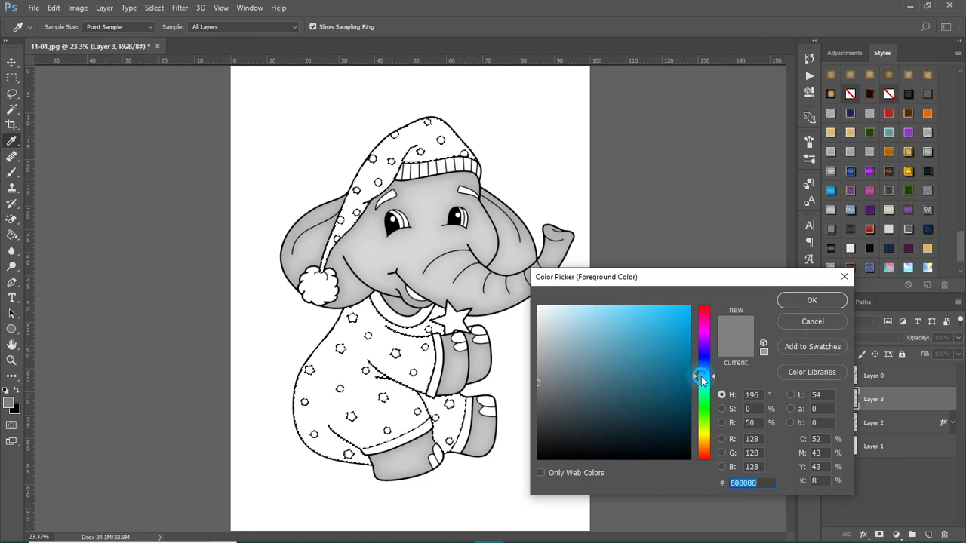
{"action": "left_click", "coordinate": [707, 372]}
{"action": "left_click", "coordinate": [707, 376]}
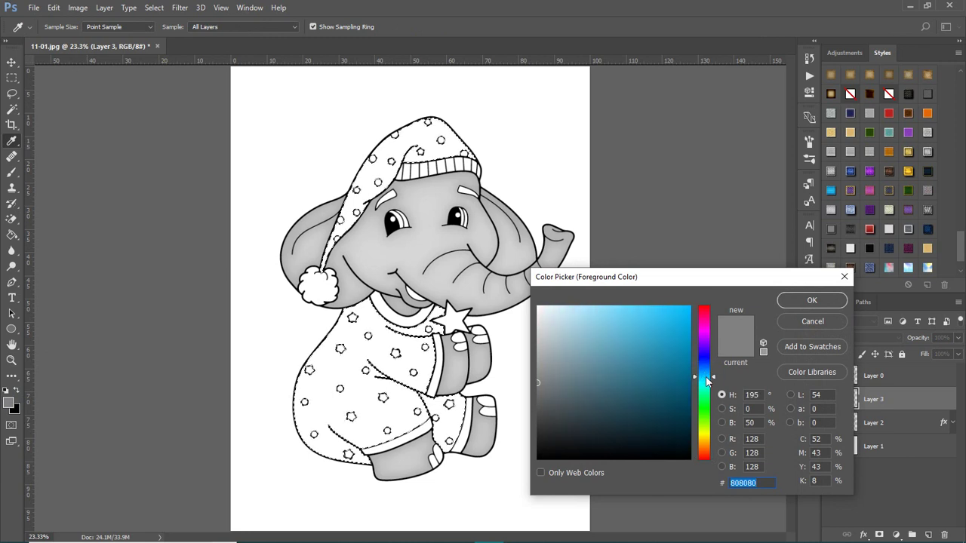
{"action": "left_click_drag", "start_coordinate": [664, 344], "coordinate": [691, 323]}
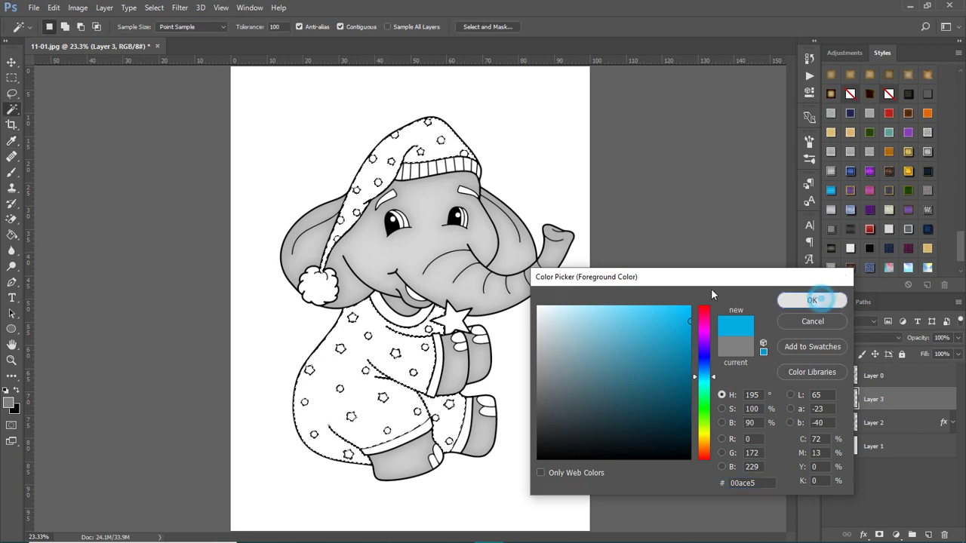
{"action": "left_click", "coordinate": [815, 300]}
Fill the hat and pyjama selection on Layer 3 with the blue foreground colour and deselect.
{"action": "key", "text": "w"}
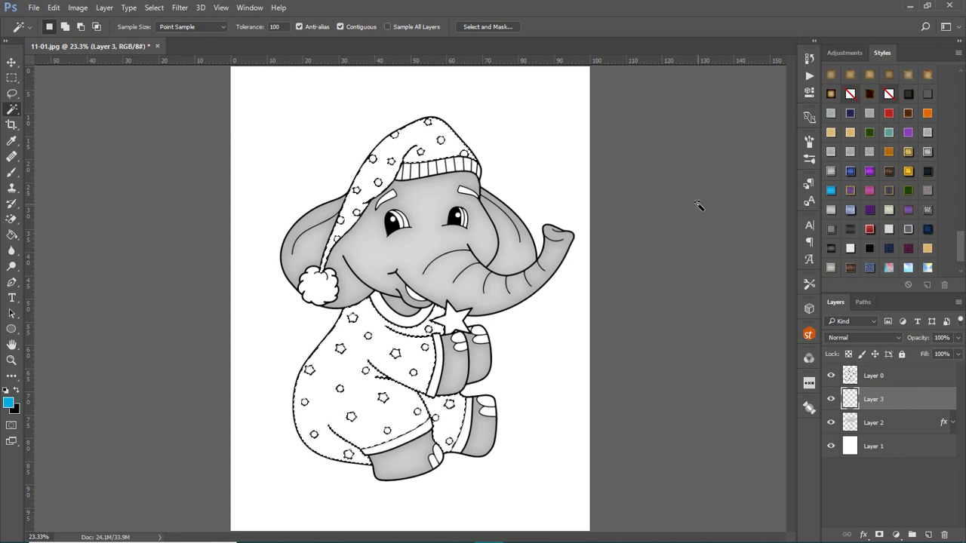
{"action": "key", "text": "alt"}
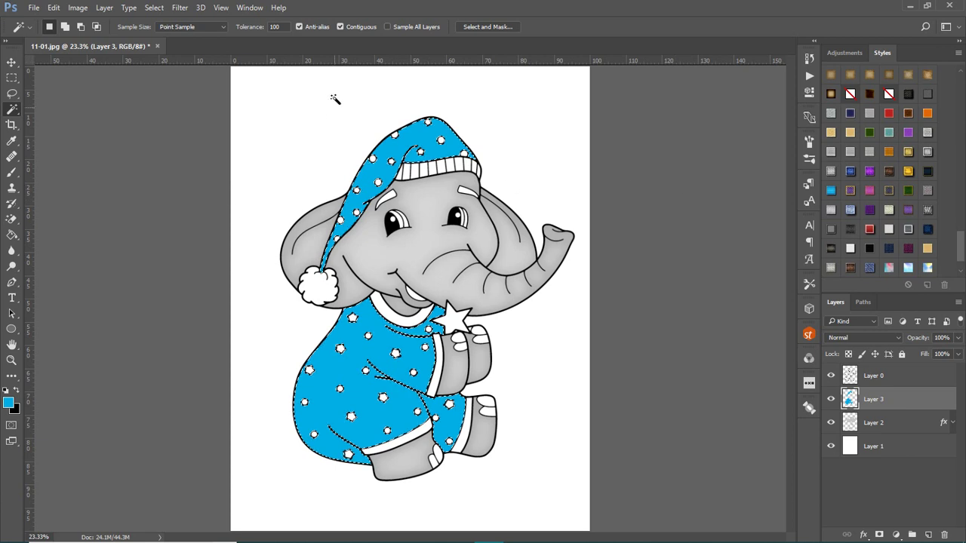
{"action": "left_click", "coordinate": [154, 8]}
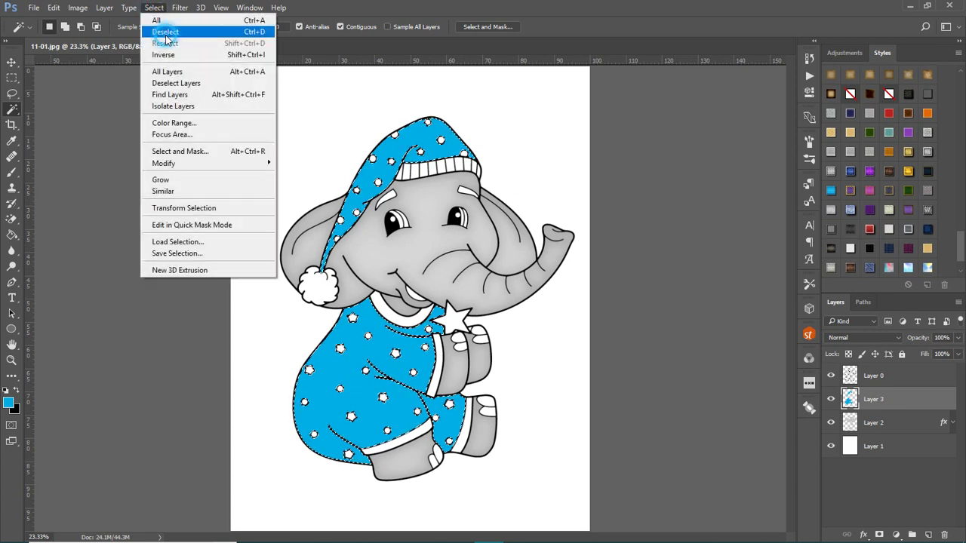
{"action": "left_click", "coordinate": [165, 32]}
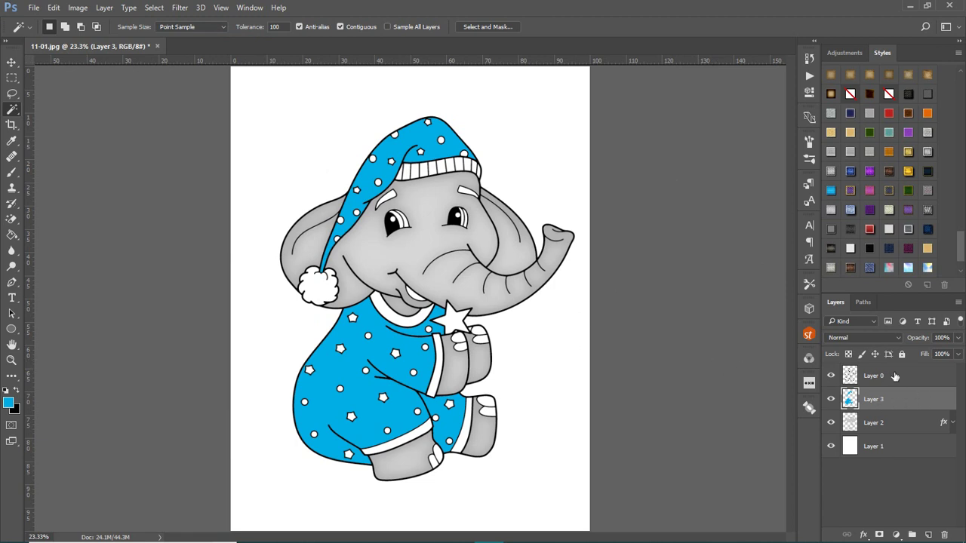
Add an Inner Shadow and an Inner Glow to Layer 3 and adjust the shadow's size.
{"action": "left_click", "coordinate": [915, 400]}
{"action": "double_click", "coordinate": [914, 400]}
{"action": "left_click_drag", "start_coordinate": [543, 68], "coordinate": [611, 61]}
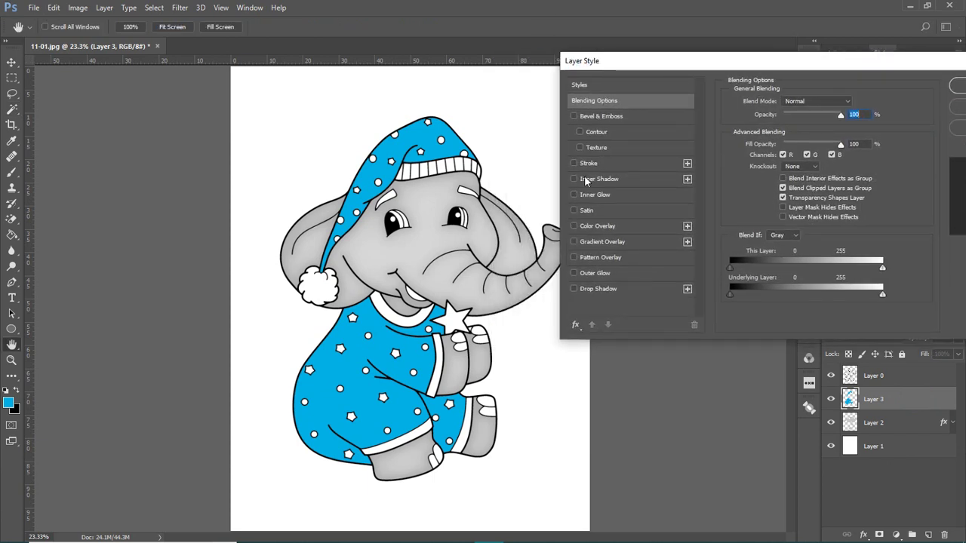
{"action": "left_click", "coordinate": [586, 180]}
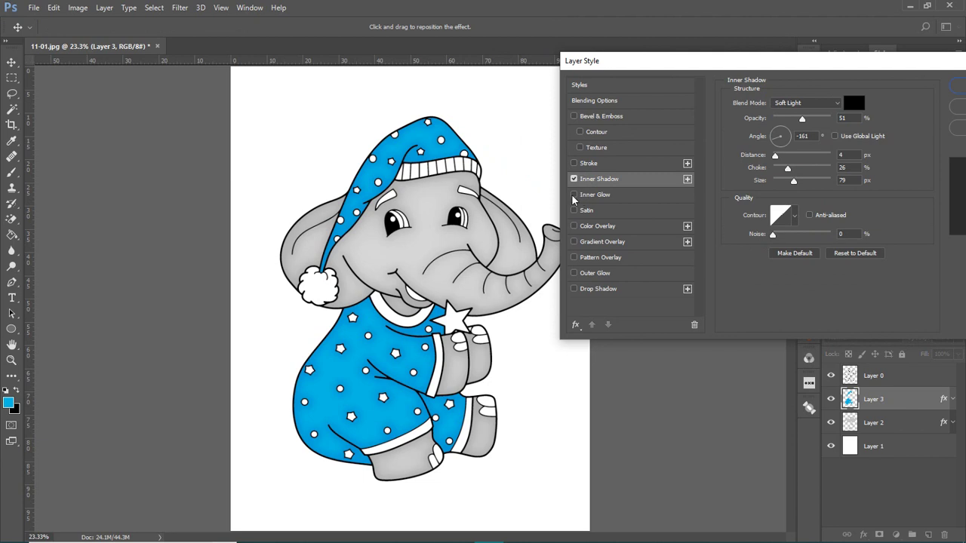
{"action": "left_click", "coordinate": [574, 195]}
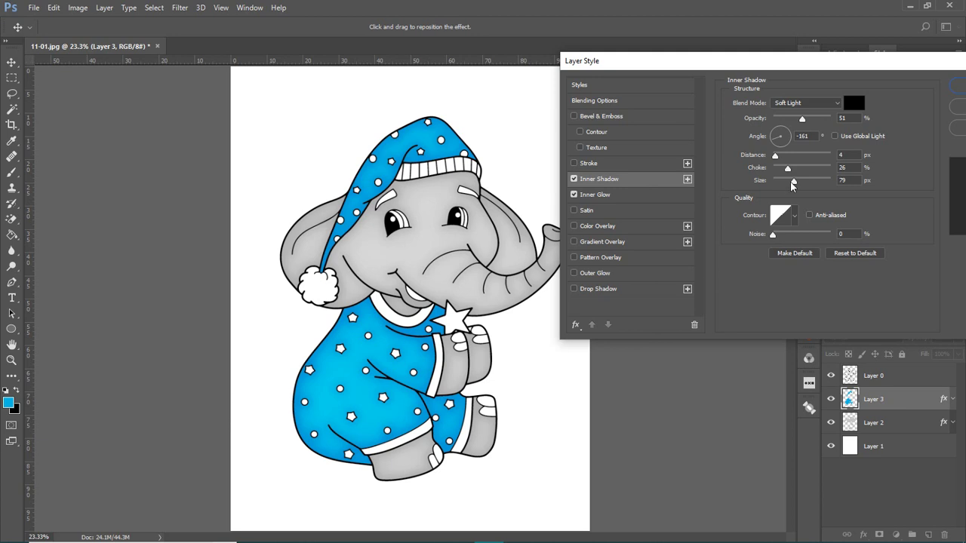
{"action": "left_click_drag", "start_coordinate": [795, 183], "coordinate": [784, 188]}
Try a Color Overlay on Layer 3, turn it off, and try a Gradient Overlay in Normal and Soft Light blend modes.
{"action": "left_click", "coordinate": [605, 225]}
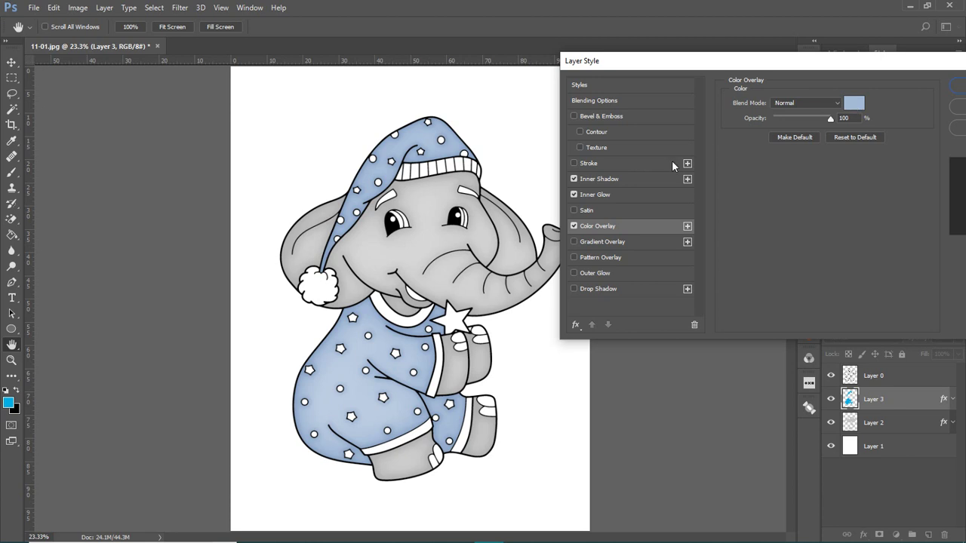
{"action": "left_click", "coordinate": [573, 225]}
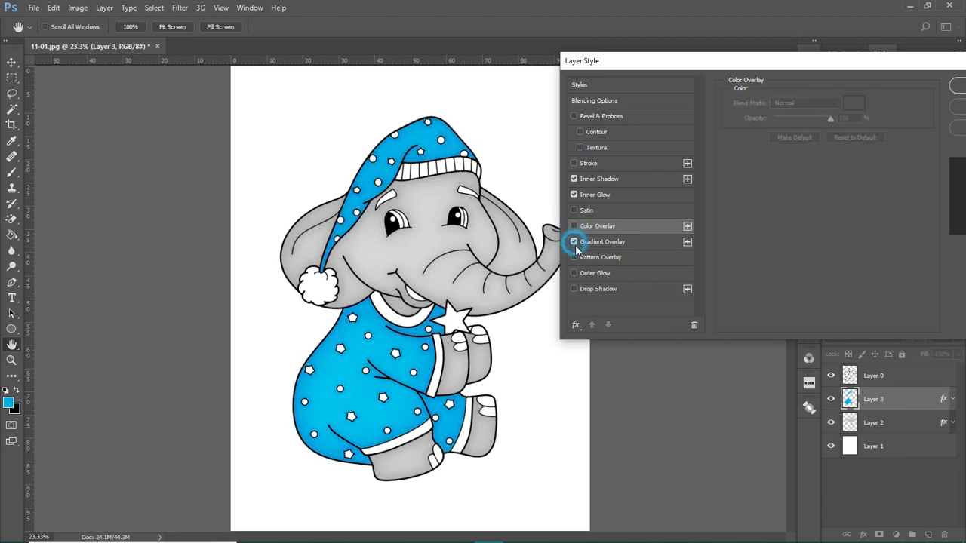
{"action": "left_click", "coordinate": [574, 241]}
{"action": "left_click", "coordinate": [648, 243]}
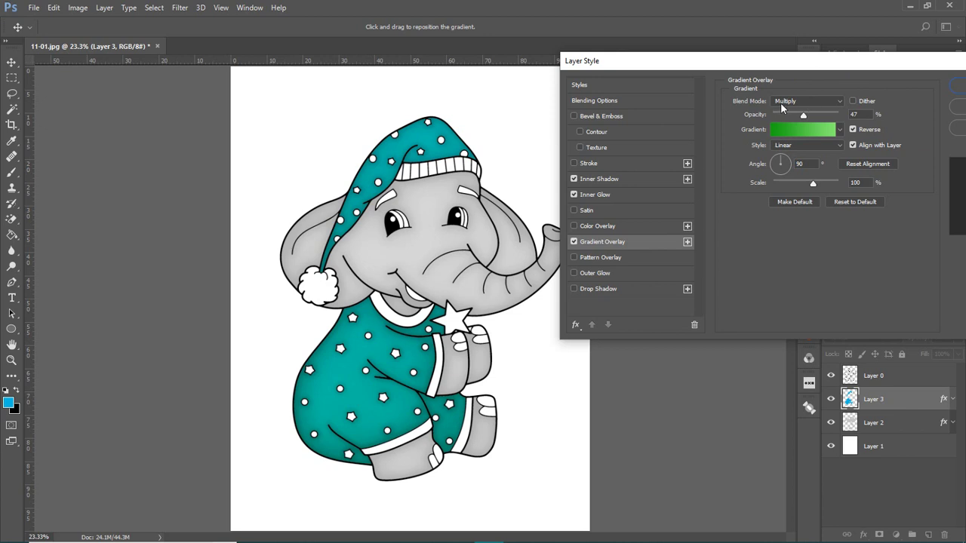
{"action": "left_click", "coordinate": [839, 101]}
{"action": "left_click", "coordinate": [830, 111]}
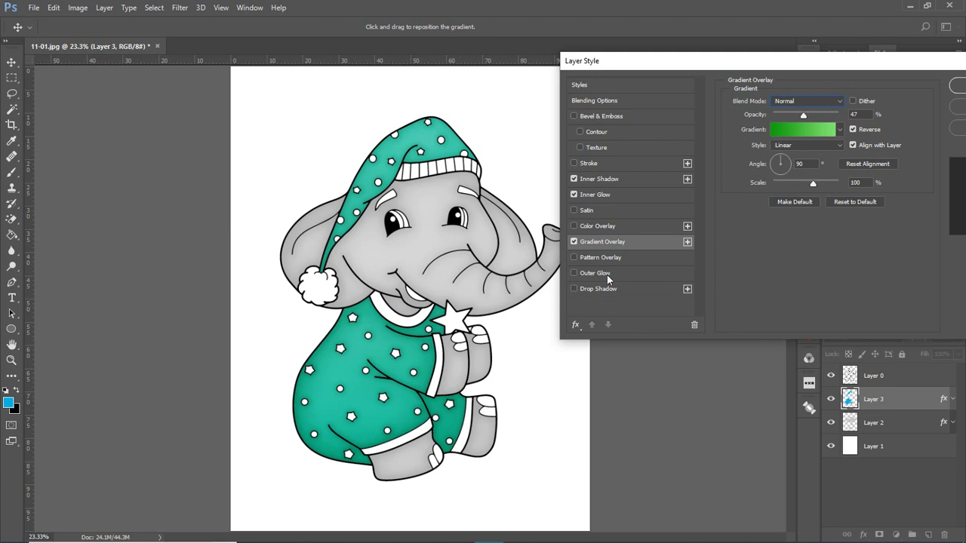
{"action": "left_click", "coordinate": [814, 101]}
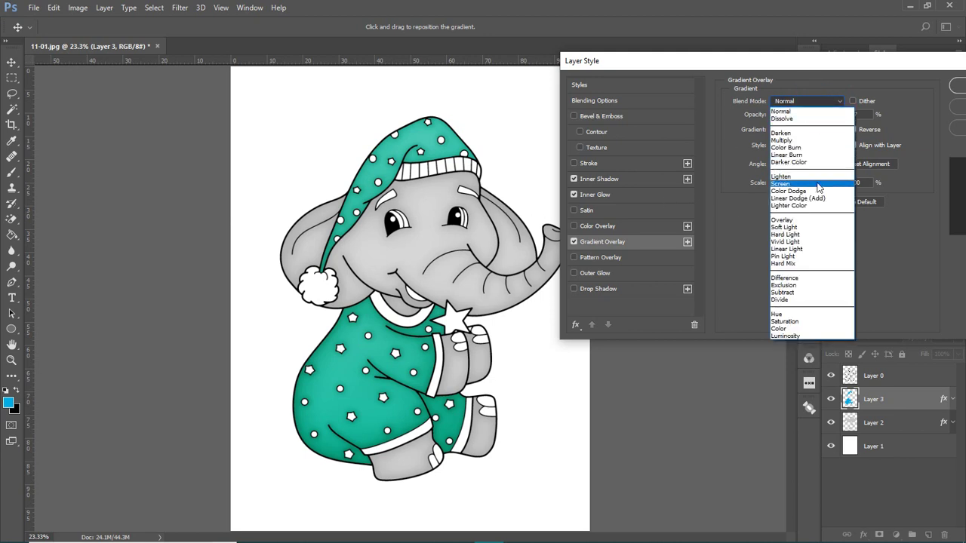
{"action": "left_click", "coordinate": [819, 227]}
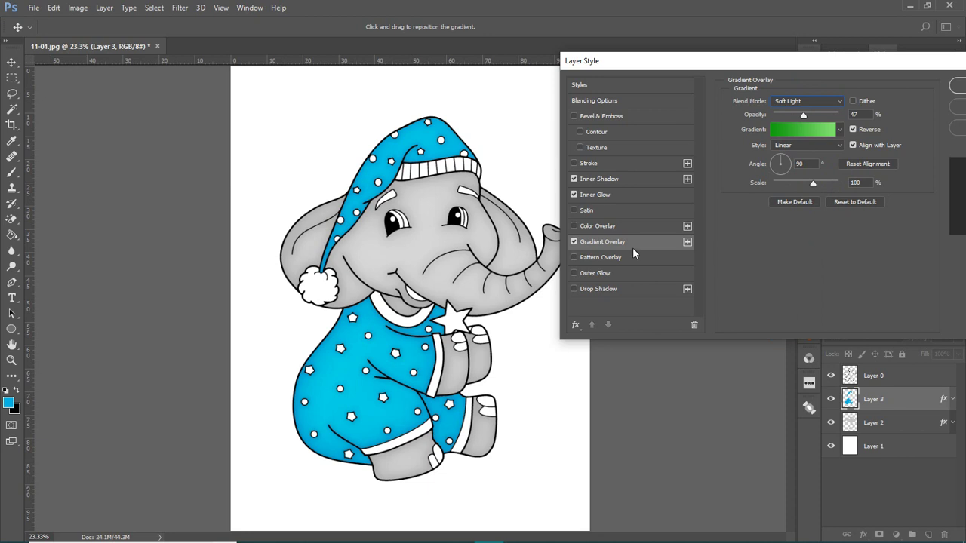
Preview the Blue, Red, Yellow, Spectrum, Transparent Rainbow and Gradient 1 presets, cancel the gradient change and turn off the Gradient Overlay.
{"action": "left_click", "coordinate": [800, 132]}
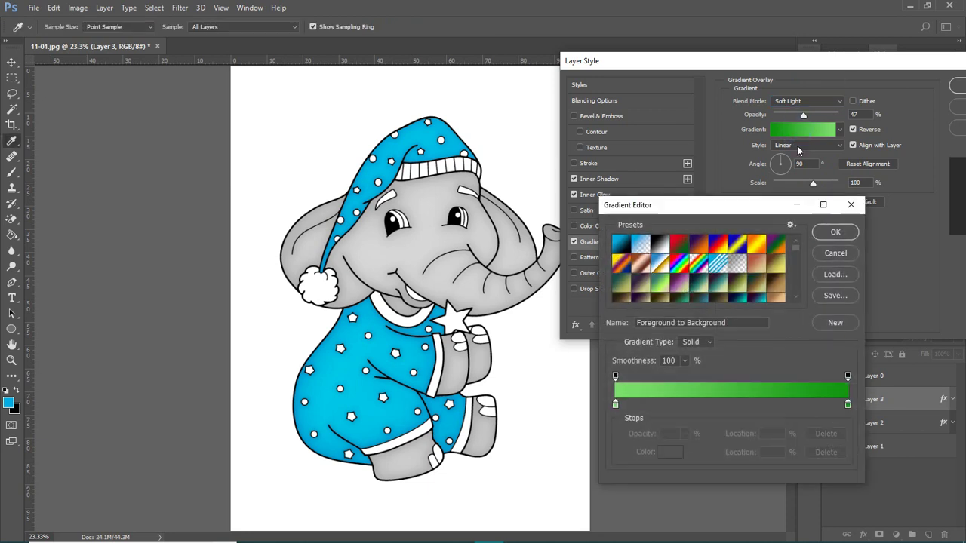
{"action": "left_click", "coordinate": [719, 247]}
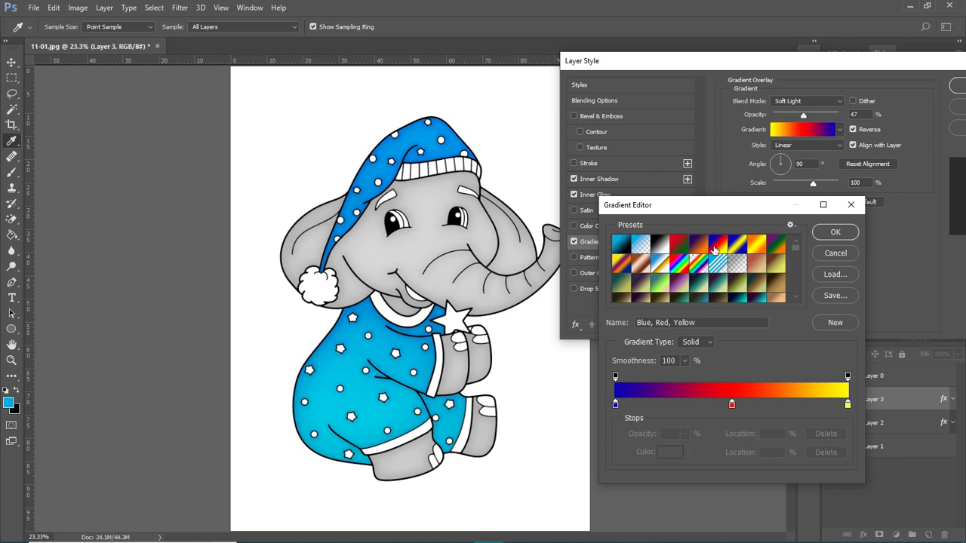
{"action": "left_click", "coordinate": [680, 264]}
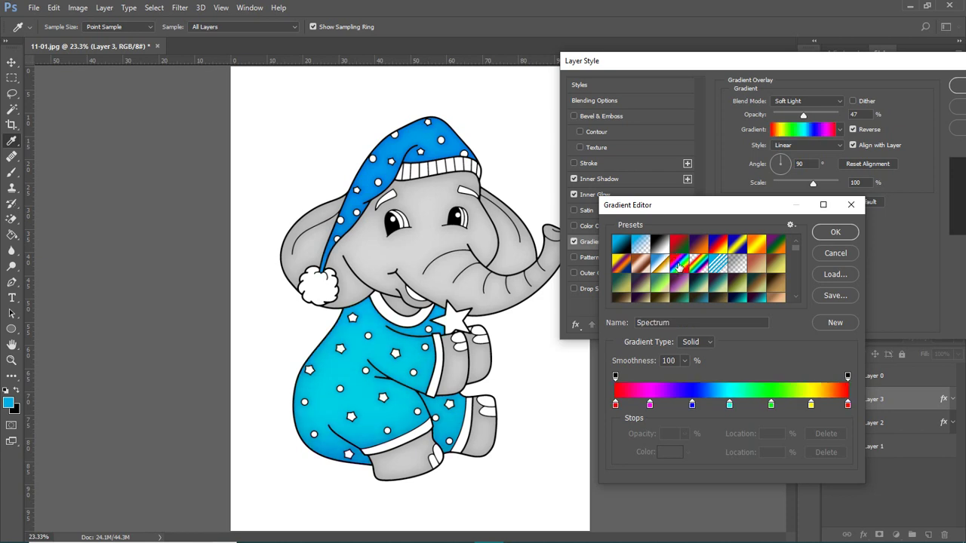
{"action": "left_click", "coordinate": [699, 270]}
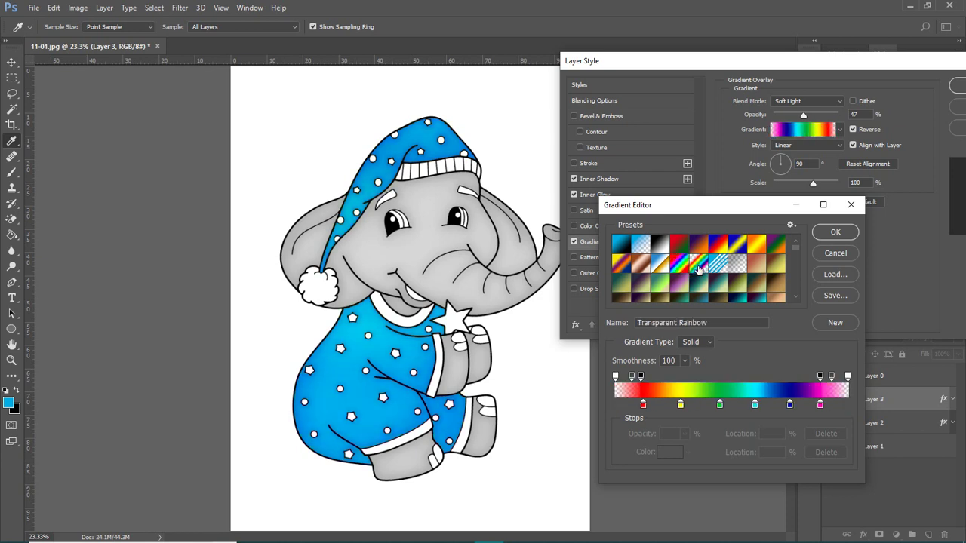
{"action": "left_click", "coordinate": [758, 266]}
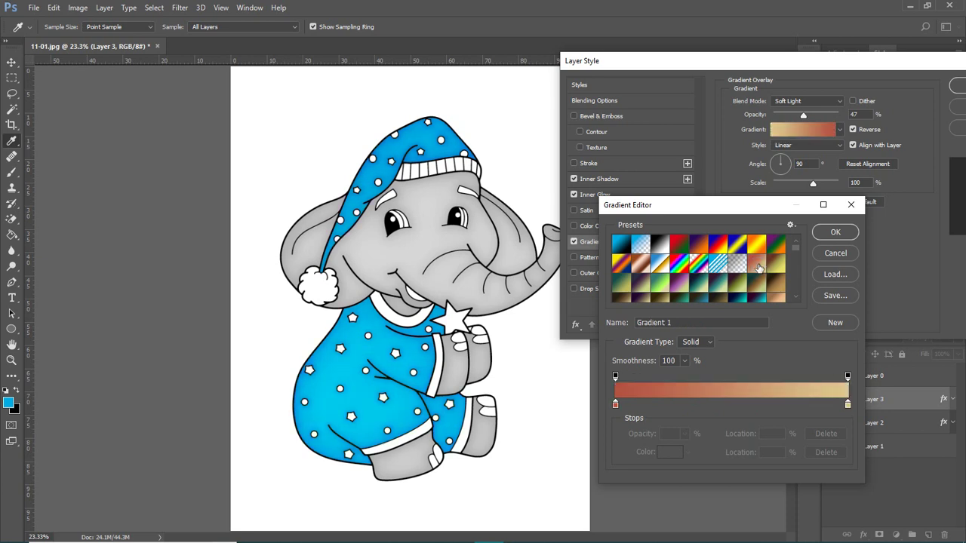
{"action": "left_click", "coordinate": [845, 258]}
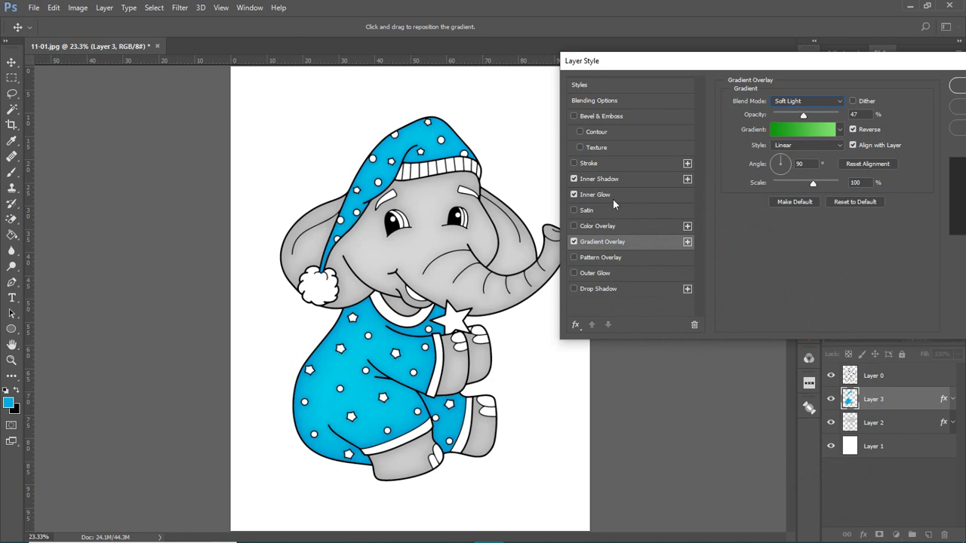
{"action": "left_click", "coordinate": [572, 241]}
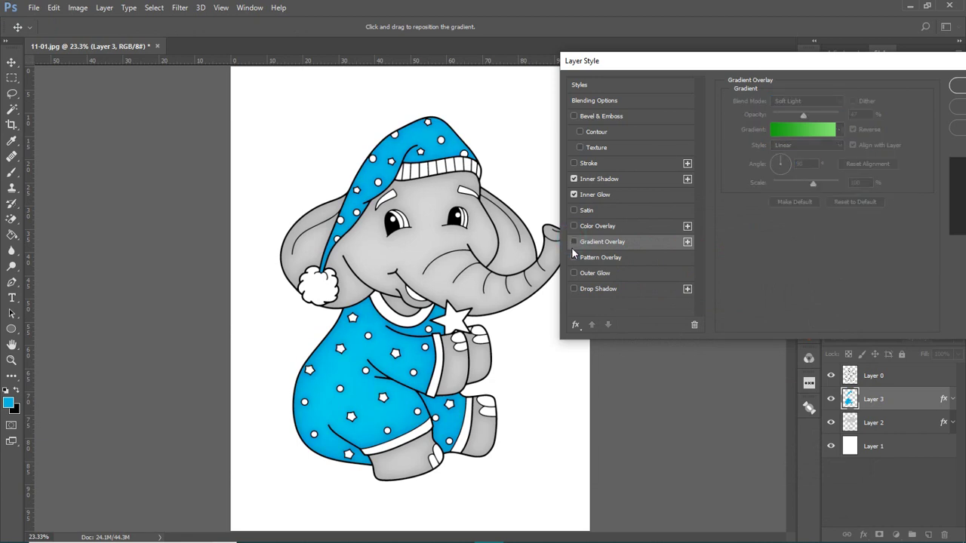
Try a Pattern Overlay on Layer 3 with the dotted and concentric-squares patterns, and turn it off.
{"action": "left_click", "coordinate": [574, 257]}
{"action": "left_click", "coordinate": [596, 258]}
{"action": "left_click", "coordinate": [811, 142]}
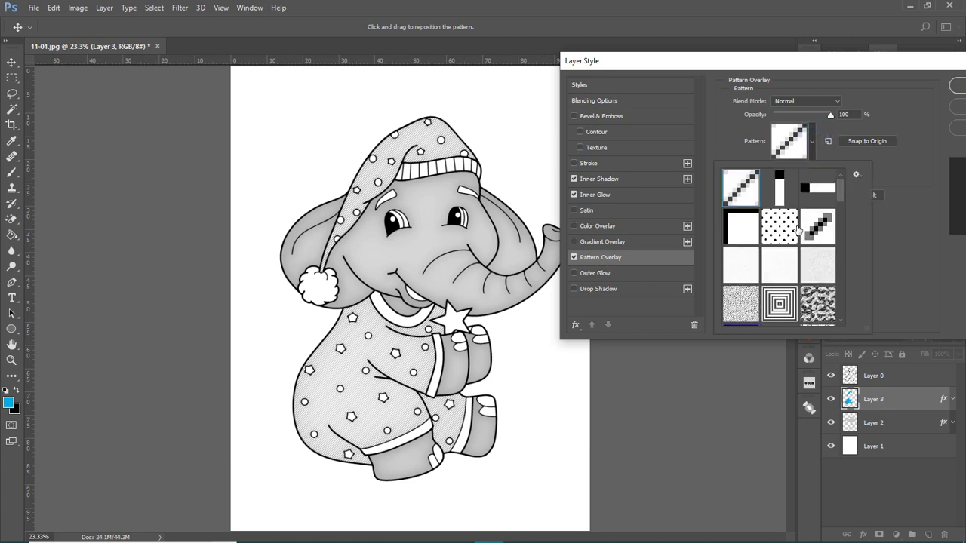
{"action": "left_click", "coordinate": [779, 227]}
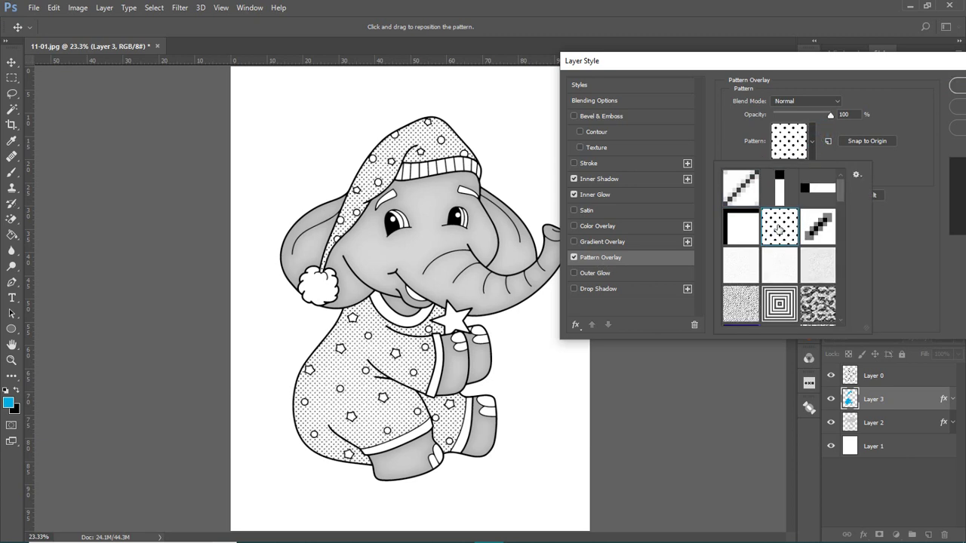
{"action": "left_click", "coordinate": [773, 304]}
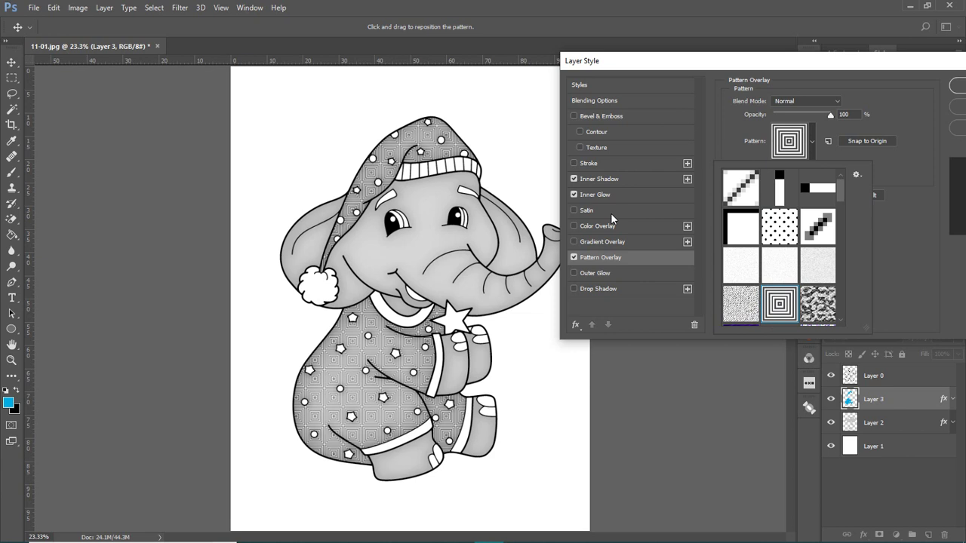
{"action": "left_click", "coordinate": [573, 258]}
{"action": "left_click", "coordinate": [573, 259]}
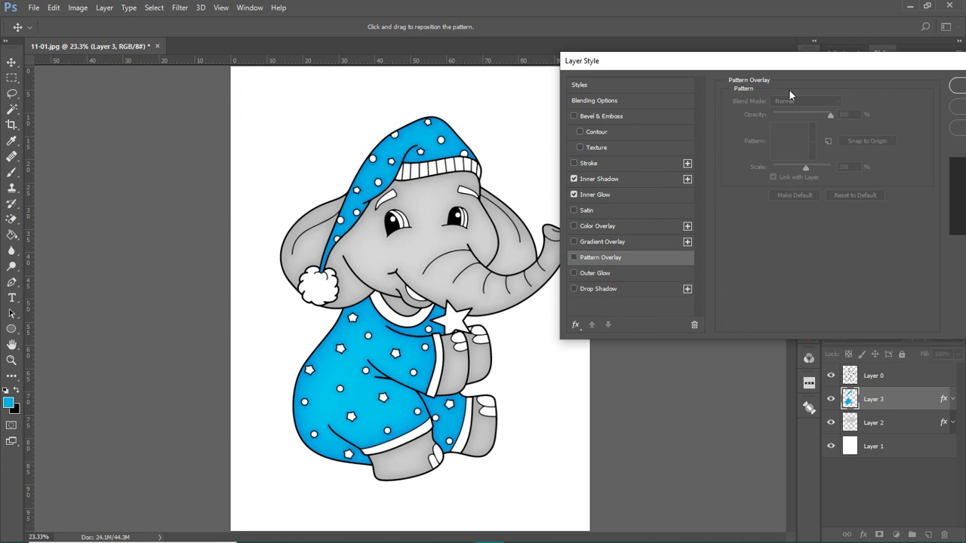
Apply the layer style to Layer 3, and hide and show the layer to compare the colouring.
{"action": "left_click_drag", "start_coordinate": [806, 67], "coordinate": [789, 58]}
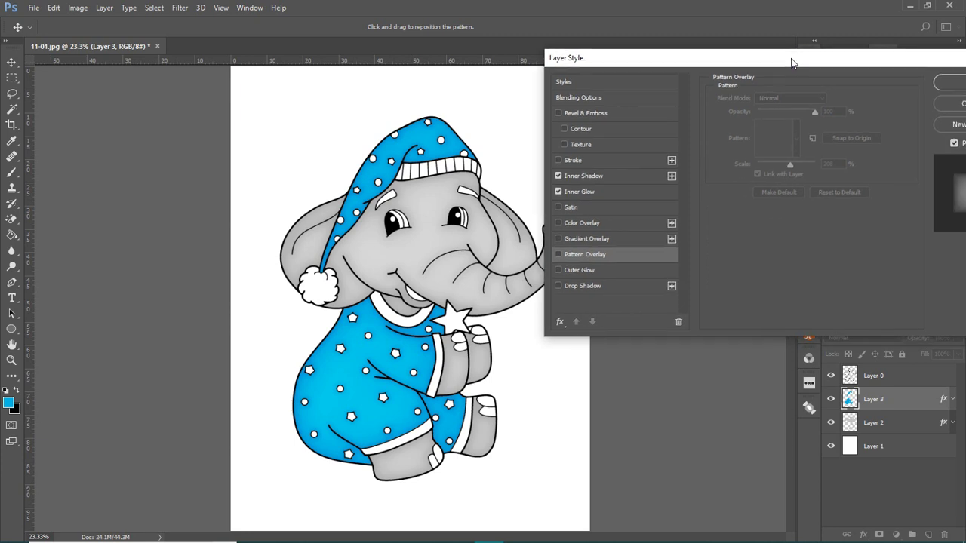
{"action": "left_click", "coordinate": [948, 84]}
{"action": "key", "text": "w"}
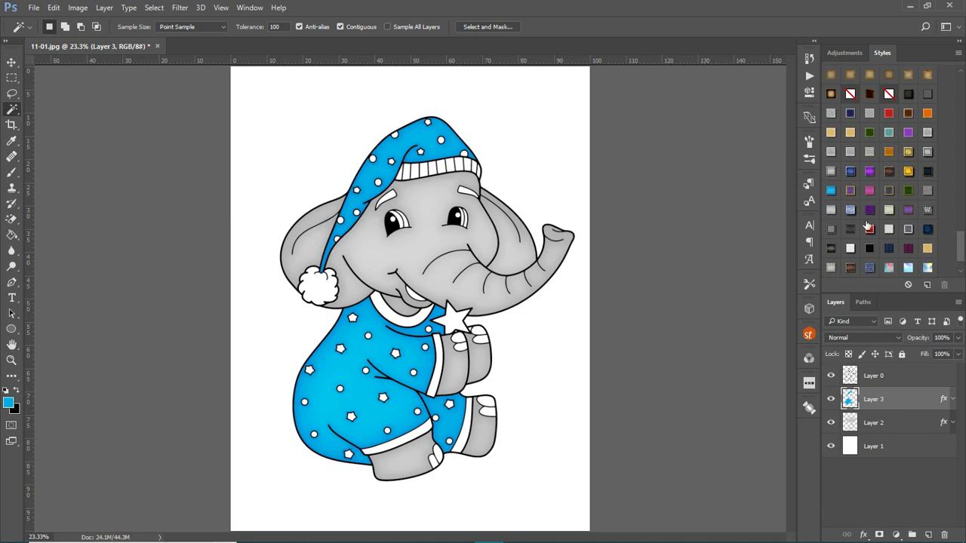
{"action": "left_click", "coordinate": [832, 400]}
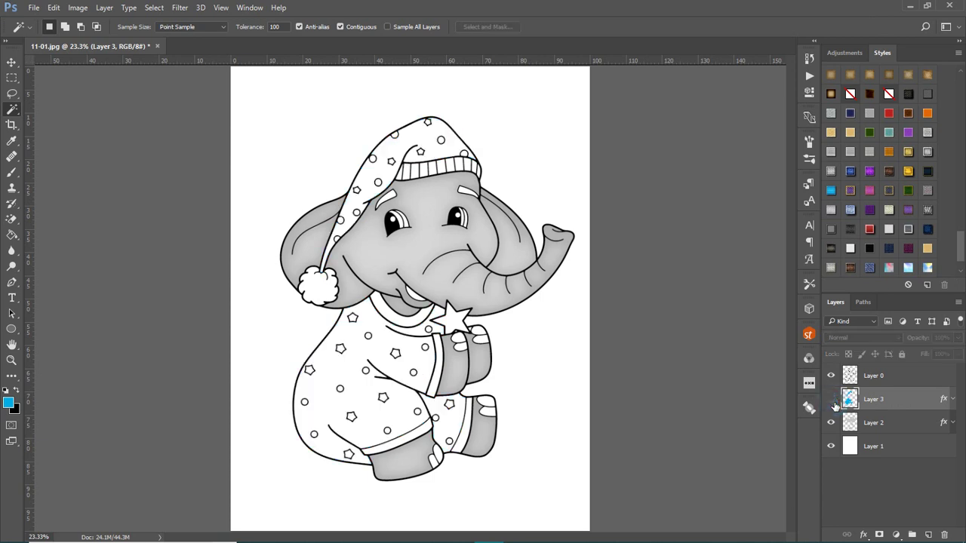
{"action": "left_click", "coordinate": [831, 399]}
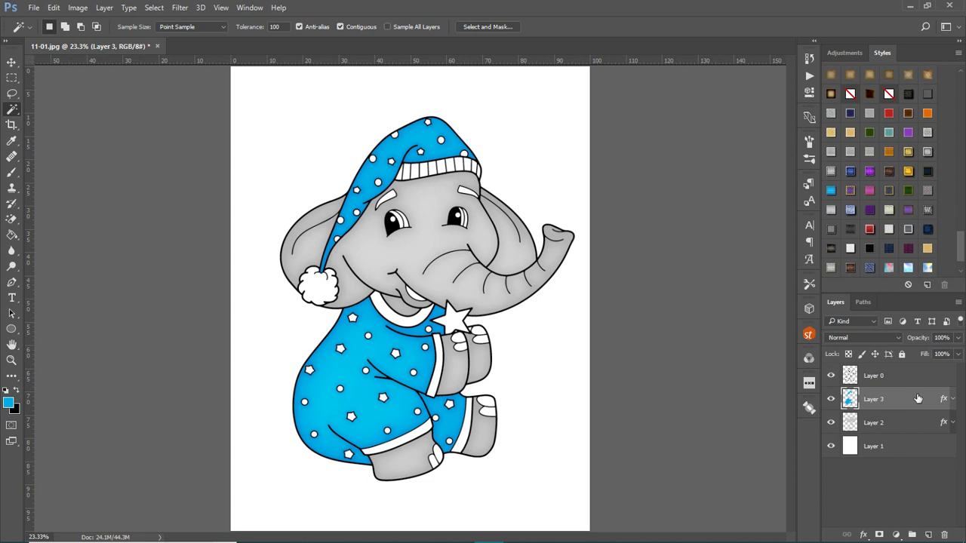
Try a Color Overlay on Layer 3 and cancel the layer style changes.
{"action": "key", "text": "space"}
{"action": "double_click", "coordinate": [914, 402]}
{"action": "left_click_drag", "start_coordinate": [515, 78], "coordinate": [854, 81]}
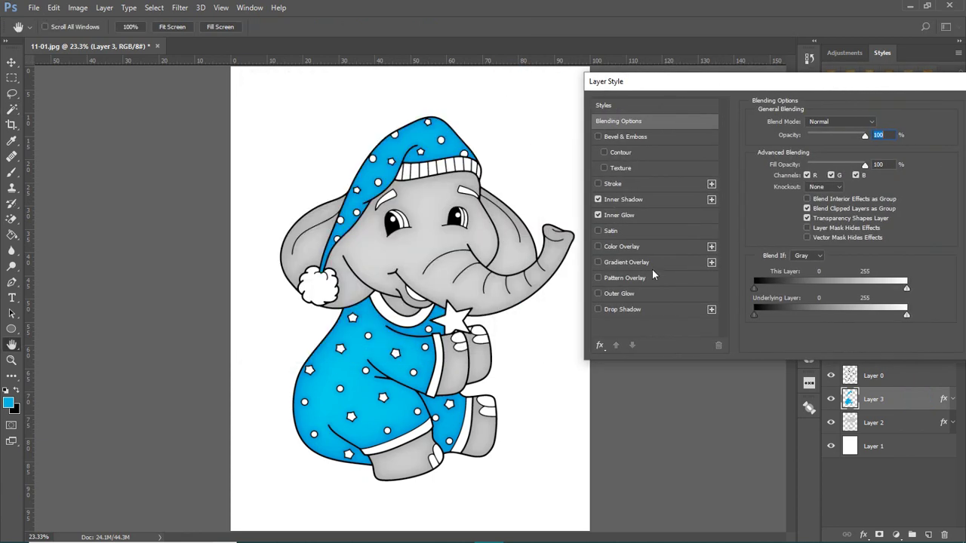
{"action": "left_click", "coordinate": [613, 247]}
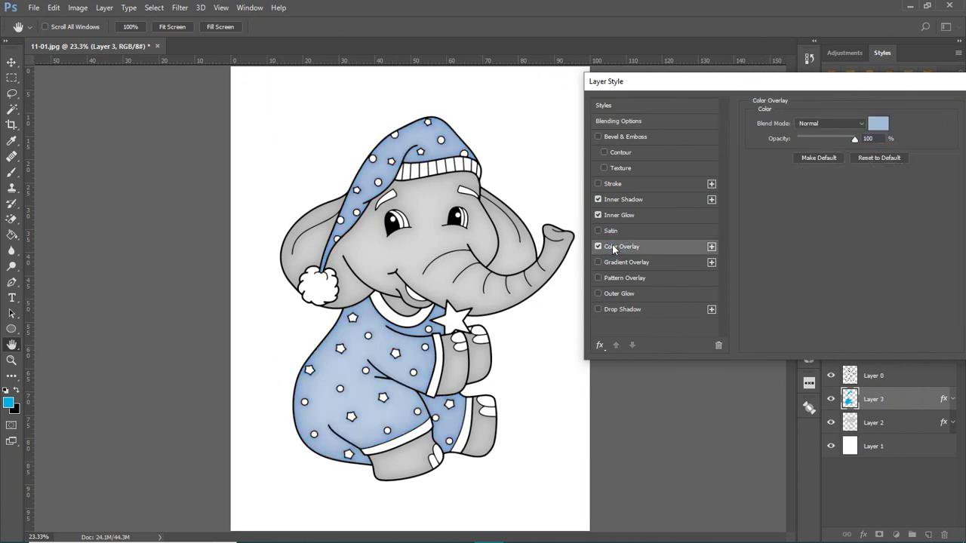
{"action": "left_click_drag", "start_coordinate": [820, 80], "coordinate": [537, 56]}
{"action": "left_click", "coordinate": [729, 103]}
{"action": "key", "text": "w"}
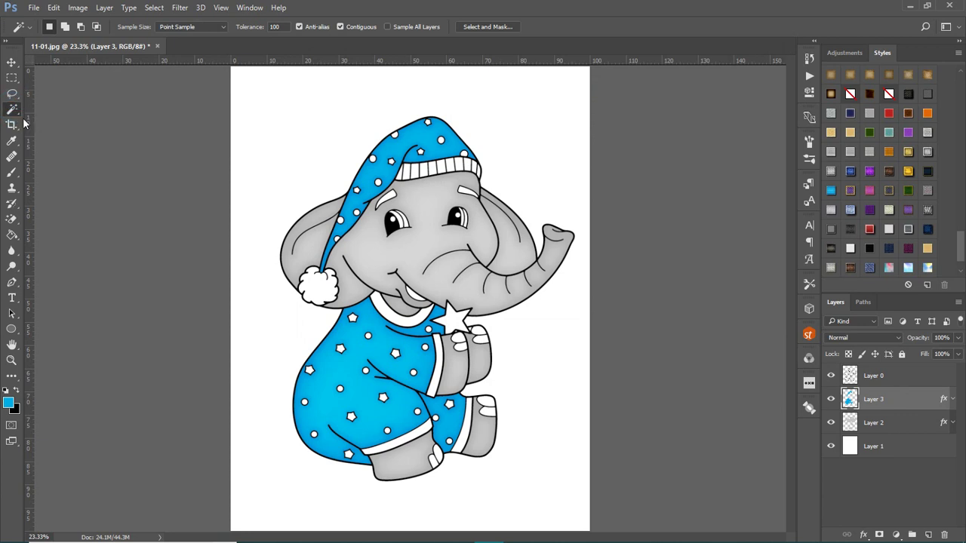
Select the blue pyjamas and hat on Layer 3 with the Magic Wand by inverting a selection of the surrounding area.
{"action": "left_click", "coordinate": [277, 118]}
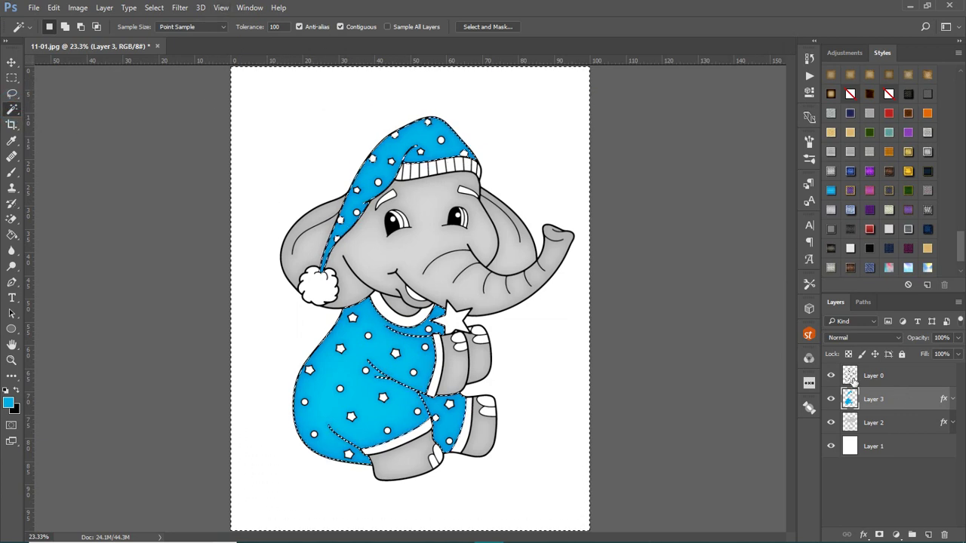
{"action": "left_click", "coordinate": [154, 7]}
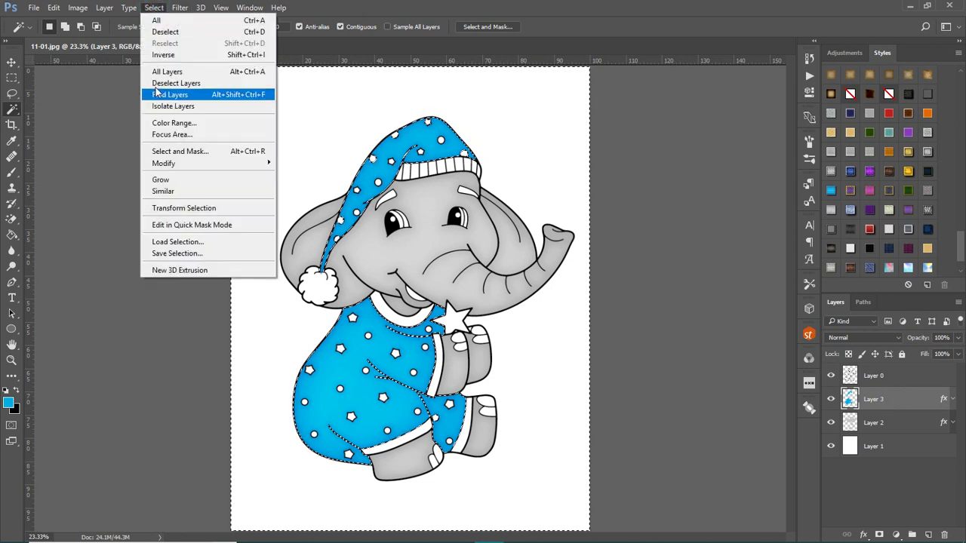
{"action": "left_click", "coordinate": [158, 54]}
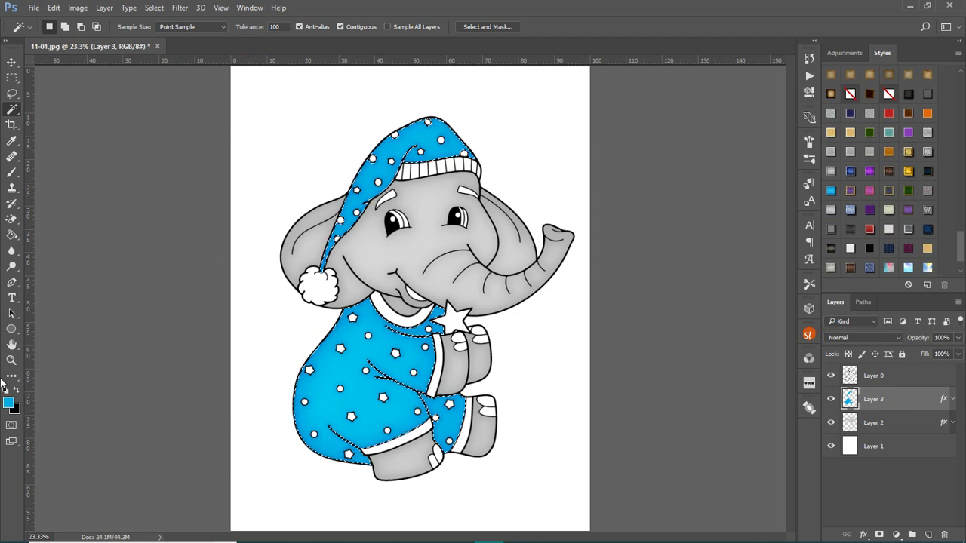
Set the foreground colour to bright pink ff1cd7.
{"action": "left_click", "coordinate": [8, 404]}
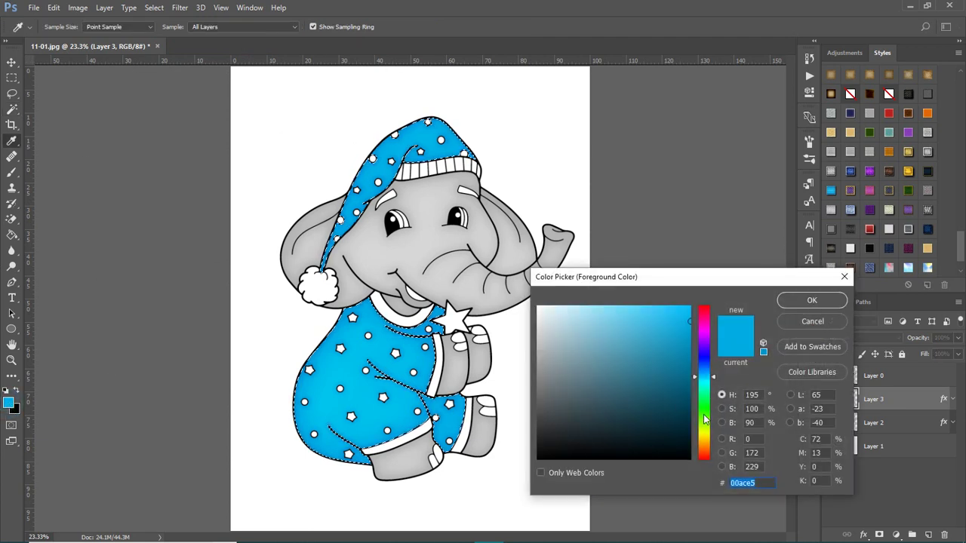
{"action": "left_click", "coordinate": [707, 331]}
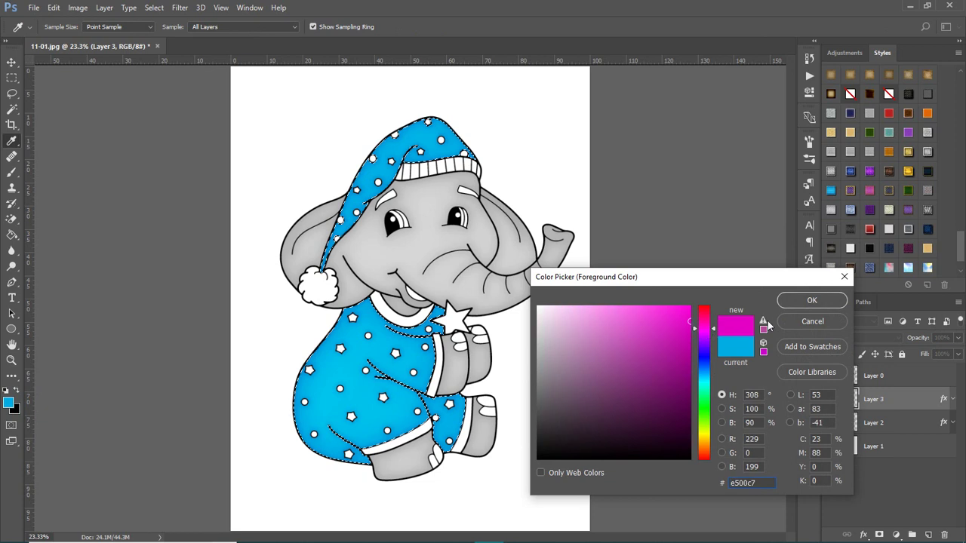
{"action": "left_click", "coordinate": [707, 335]}
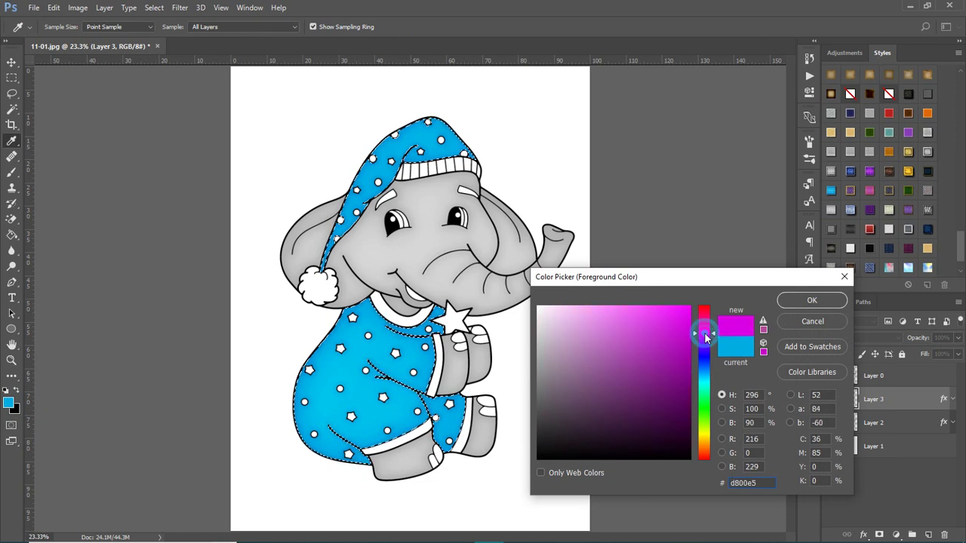
{"action": "left_click", "coordinate": [707, 327]}
{"action": "left_click_drag", "start_coordinate": [689, 320], "coordinate": [674, 286]}
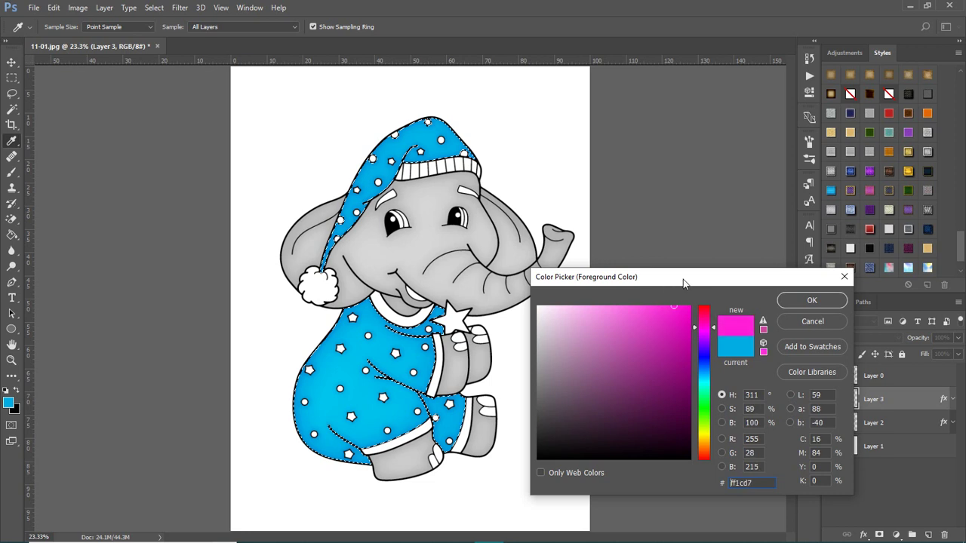
{"action": "left_click", "coordinate": [811, 302]}
{"action": "key", "text": "w"}
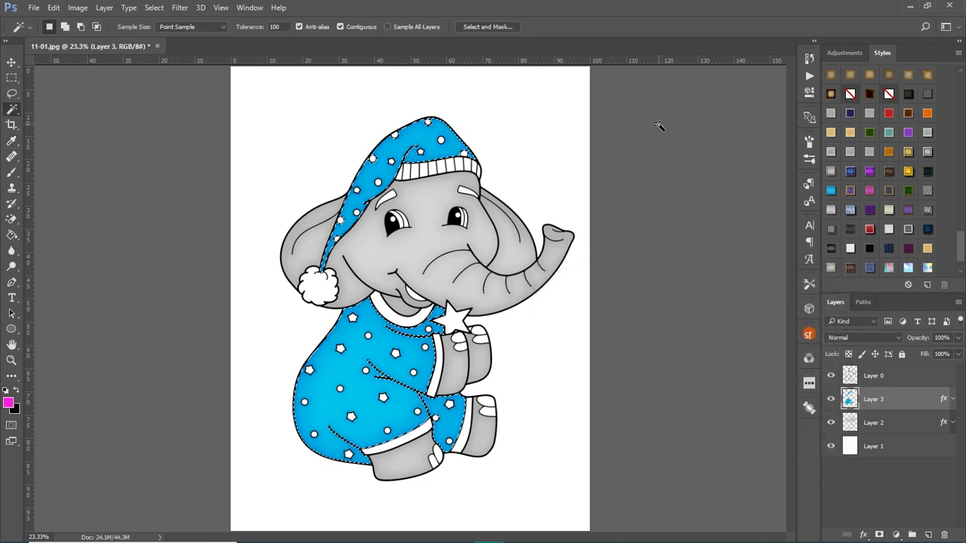
Fill the selected pyjamas and hat with the pink foreground colour and deselect.
{"action": "key", "text": "shift"}
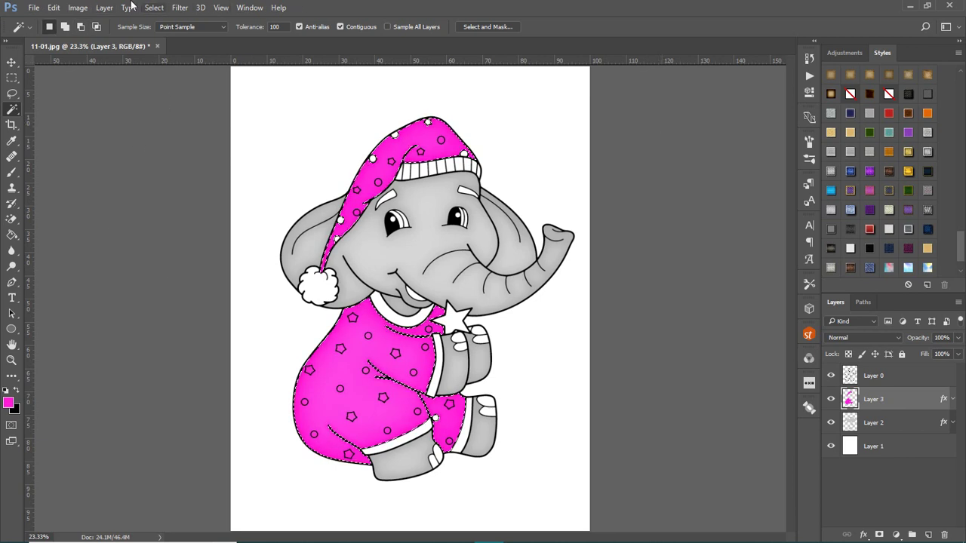
{"action": "left_click", "coordinate": [155, 8]}
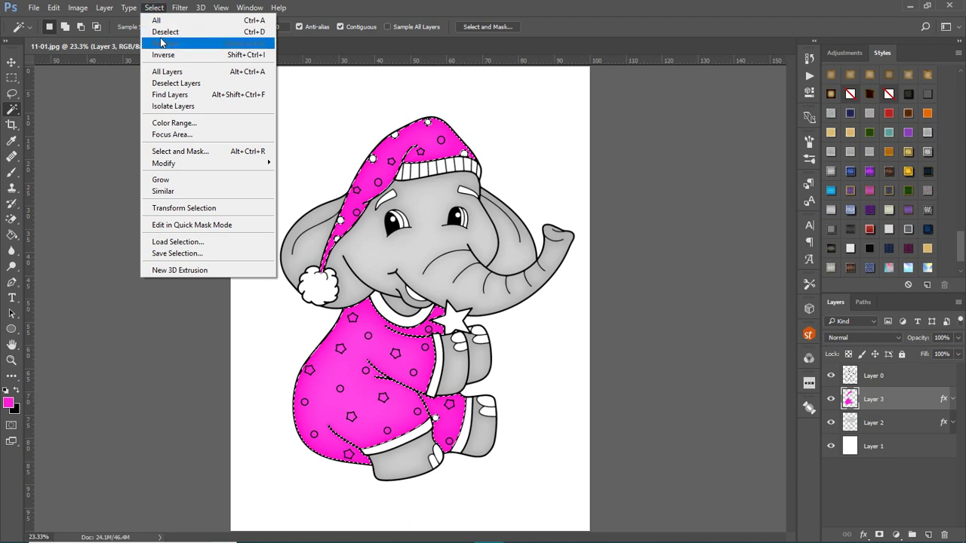
{"action": "left_click", "coordinate": [162, 31]}
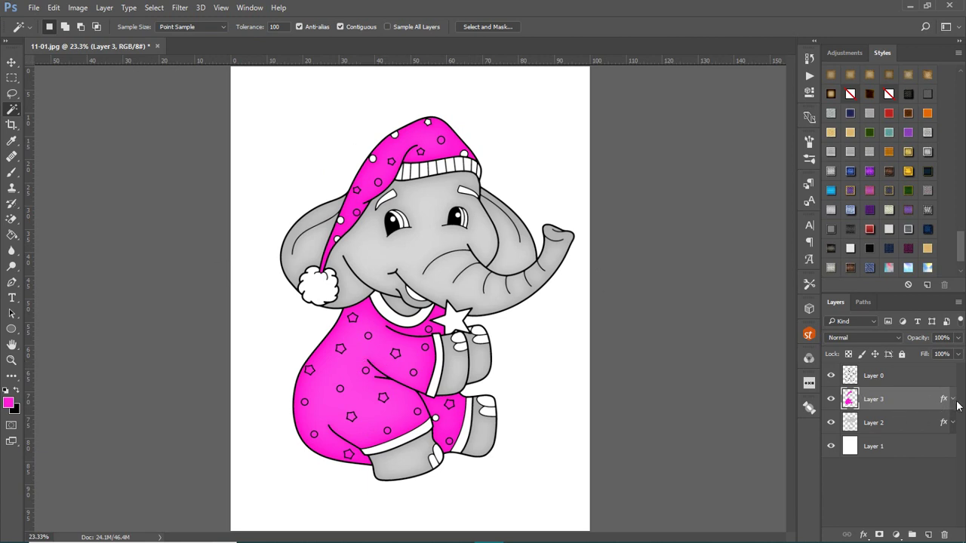
Adjust Layer 3's Inner Shadow to a size of 66 px and apply the layer style.
{"action": "double_click", "coordinate": [902, 399]}
{"action": "left_click_drag", "start_coordinate": [443, 57], "coordinate": [639, 72]}
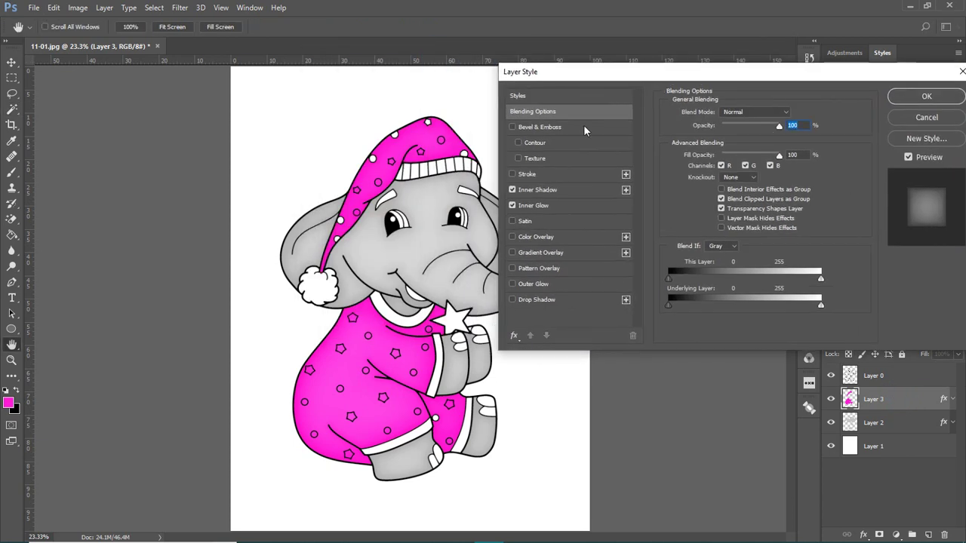
{"action": "left_click", "coordinate": [576, 195]}
{"action": "left_click_drag", "start_coordinate": [714, 179], "coordinate": [731, 197]}
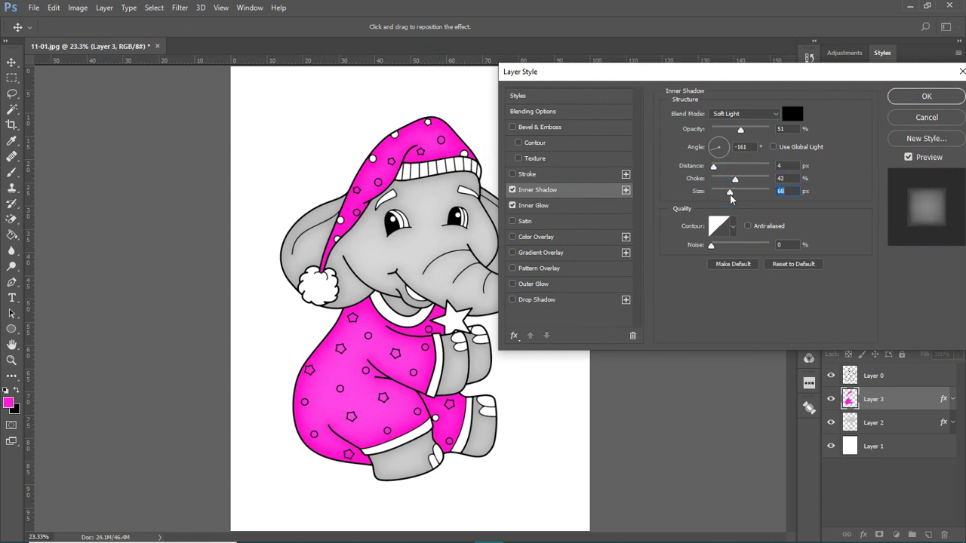
{"action": "left_click", "coordinate": [928, 96]}
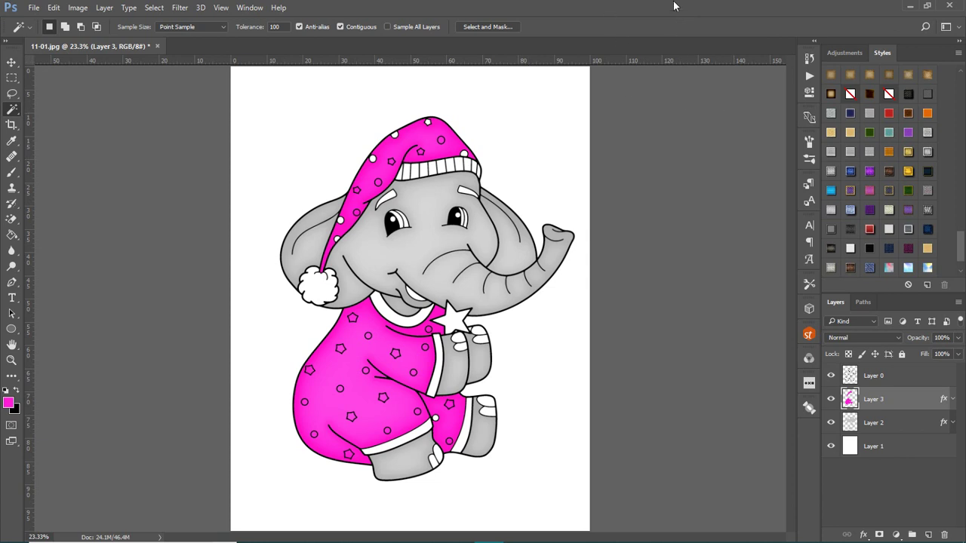
Flatten the image and remove the white background around the elephant with the Magic Eraser.
{"action": "left_click", "coordinate": [104, 7]}
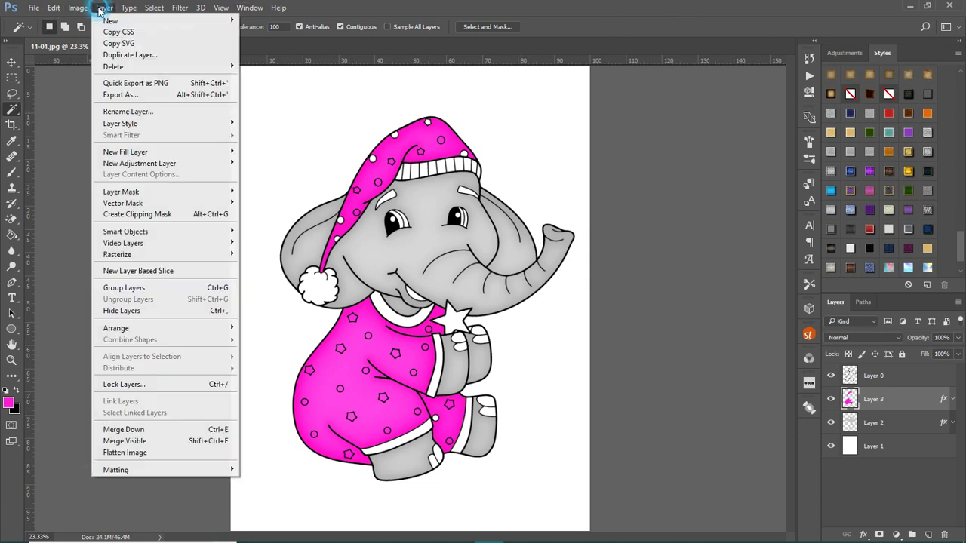
{"action": "left_click", "coordinate": [151, 453]}
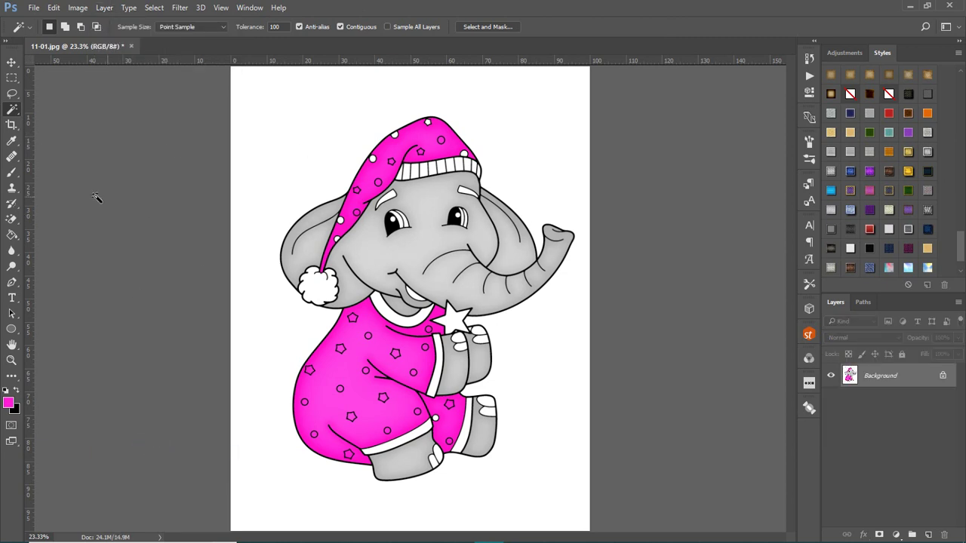
{"action": "left_click", "coordinate": [13, 222]}
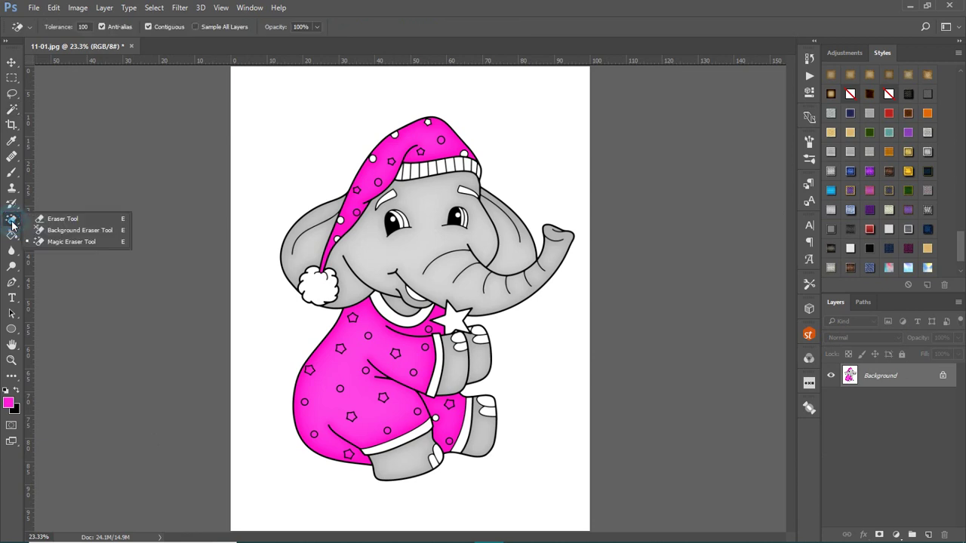
{"action": "left_click", "coordinate": [67, 243]}
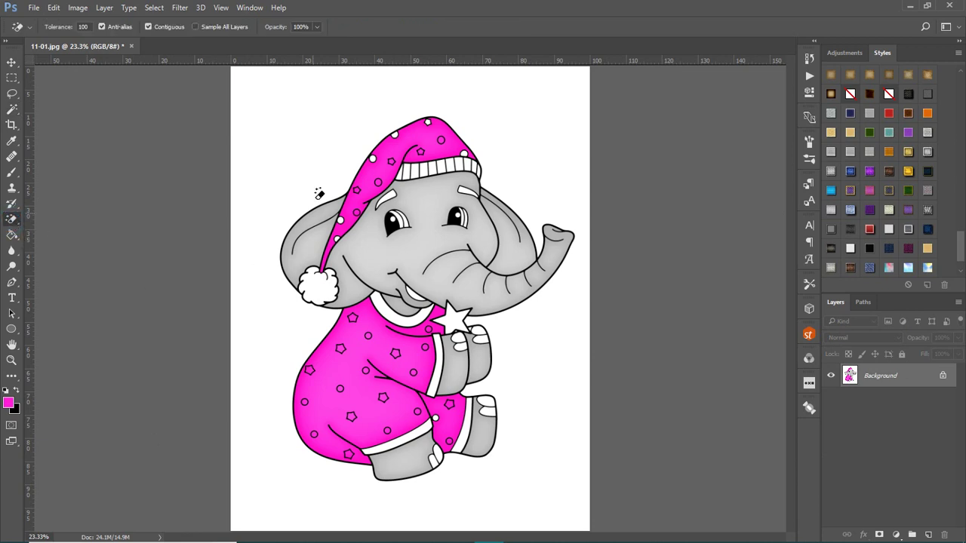
{"action": "left_click", "coordinate": [532, 92]}
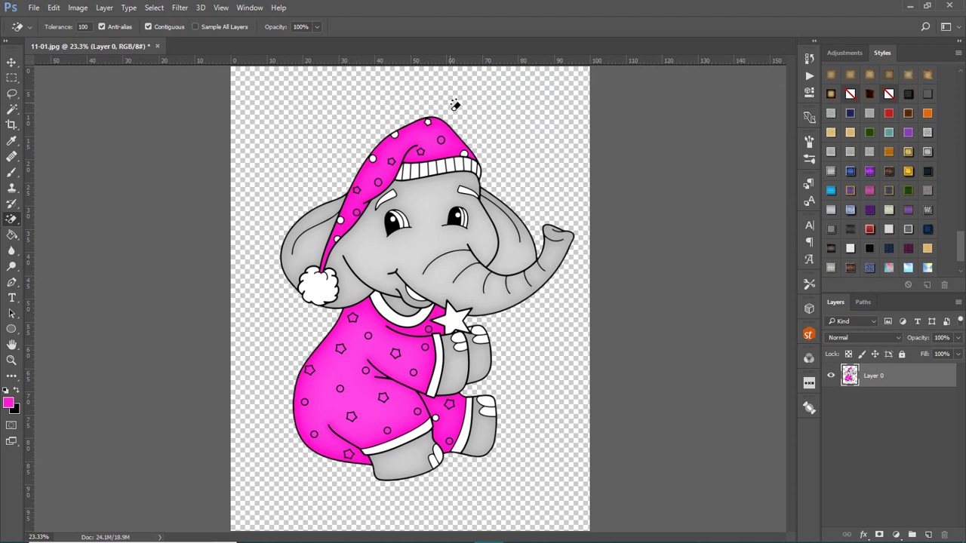
Select the elephant by inverting a selection of the transparent background, crop the canvas to it and clear the selection.
{"action": "left_click", "coordinate": [11, 109]}
{"action": "left_click", "coordinate": [268, 108]}
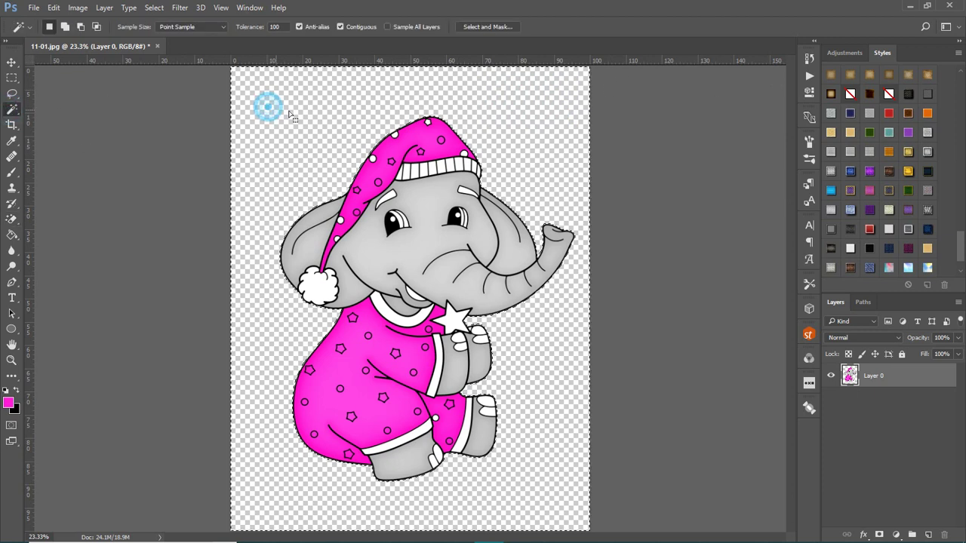
{"action": "left_click", "coordinate": [153, 8]}
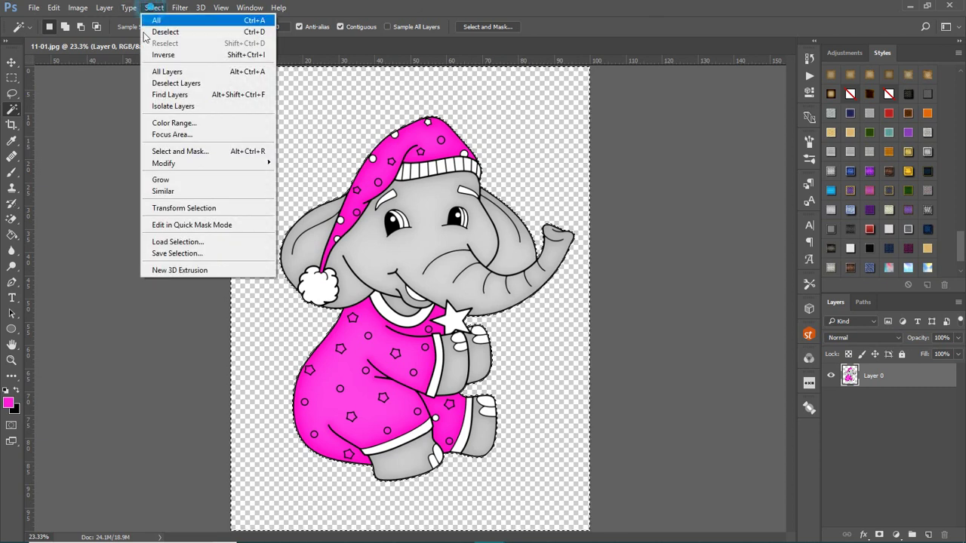
{"action": "left_click", "coordinate": [180, 56]}
{"action": "left_click", "coordinate": [78, 8]}
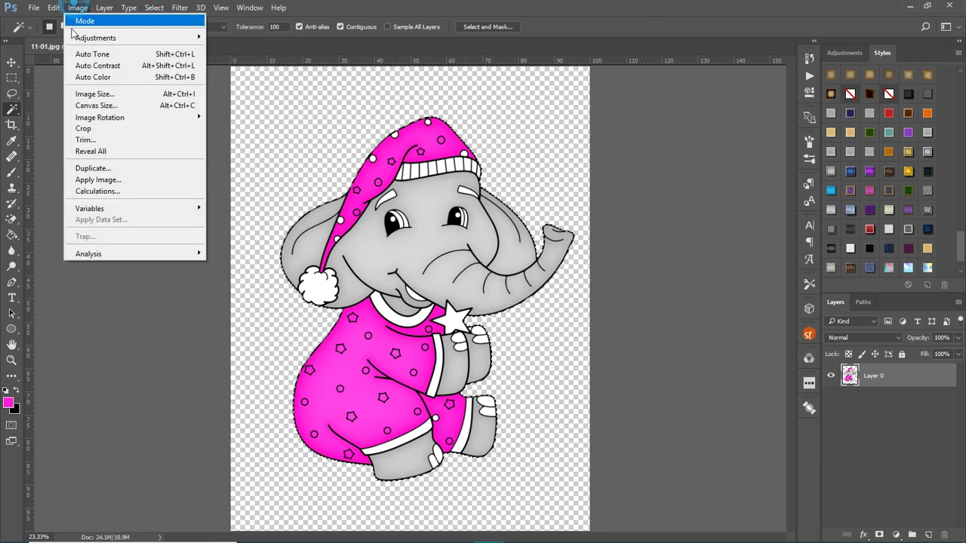
{"action": "left_click", "coordinate": [100, 128]}
{"action": "left_click", "coordinate": [89, 181]}
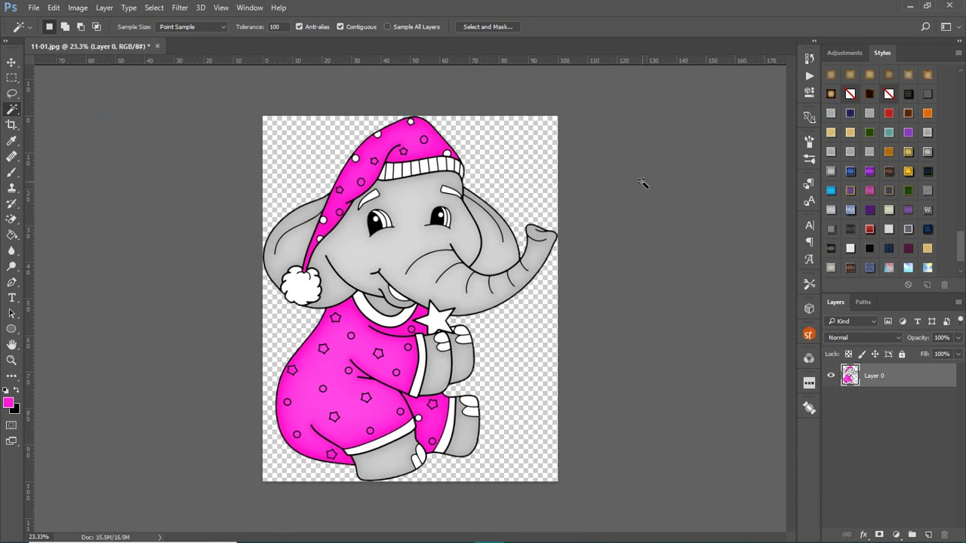